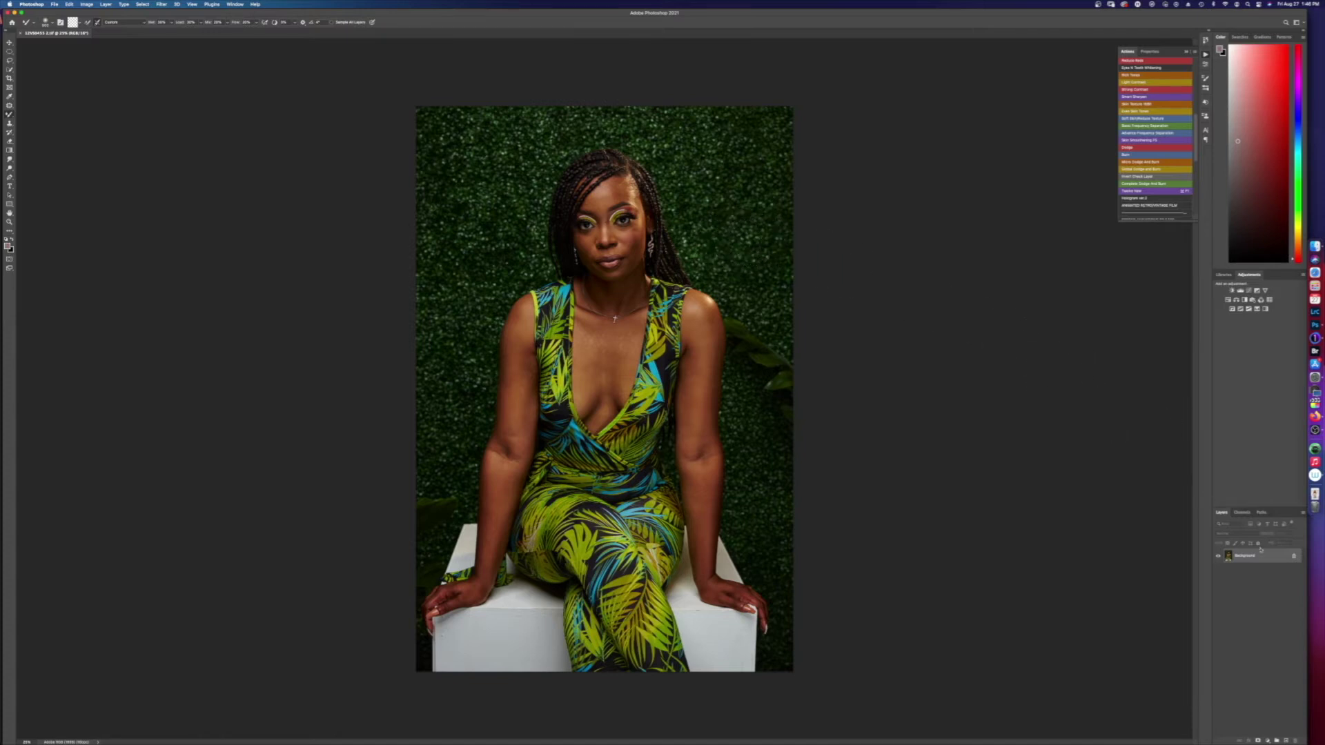
- Duplicate the Background layer and remove the blemish between the eyebrows with the Spot Healing Brush
{"action": "left_click_drag", "start_coordinate": [1278, 564], "coordinate": [1285, 740]}
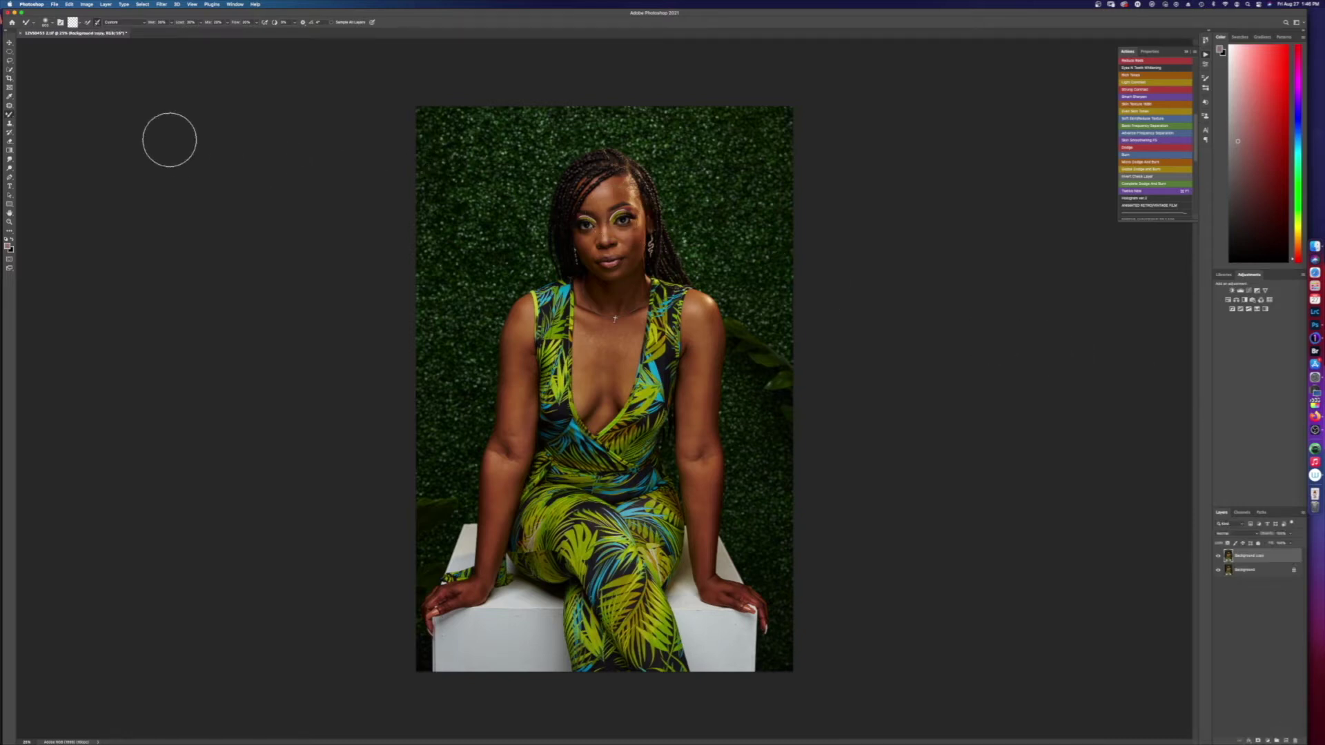
{"action": "key", "text": "j"}
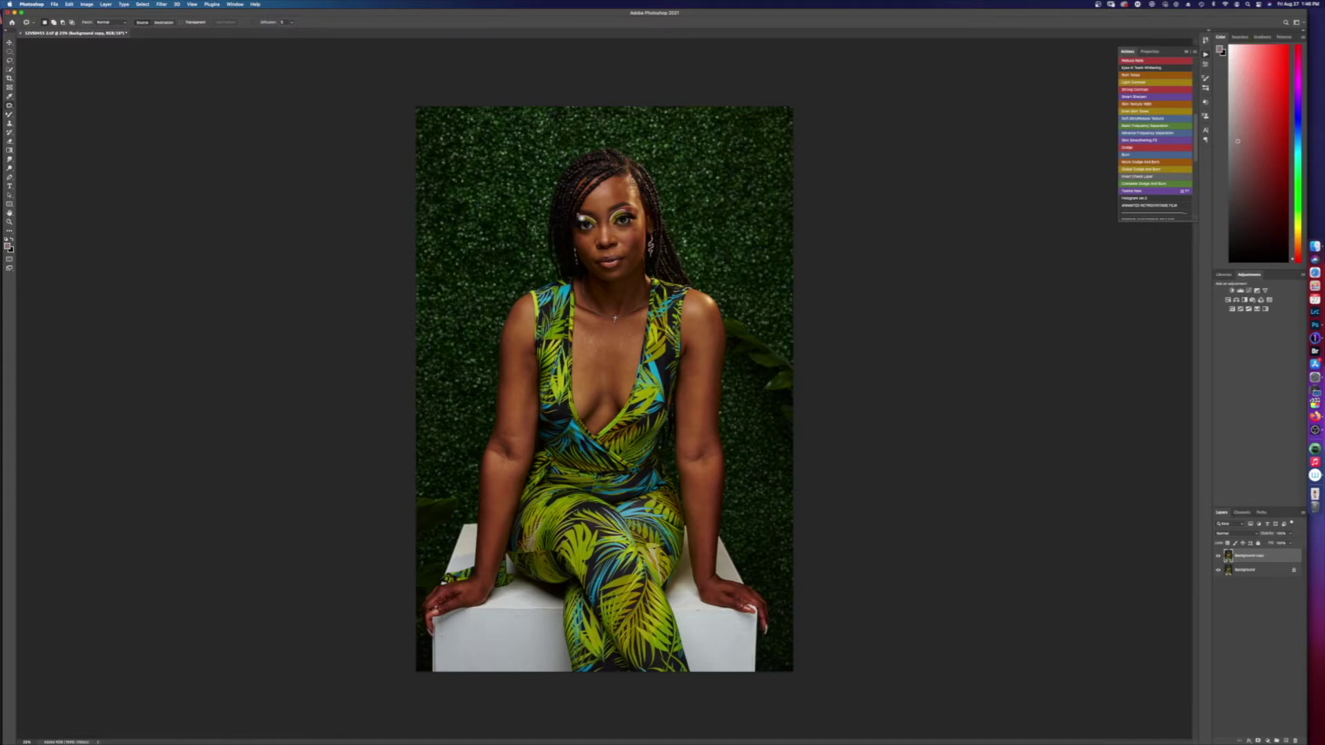
{"action": "scroll", "coordinate": [606, 203], "scroll_direction": "up", "scroll_amount": 3}
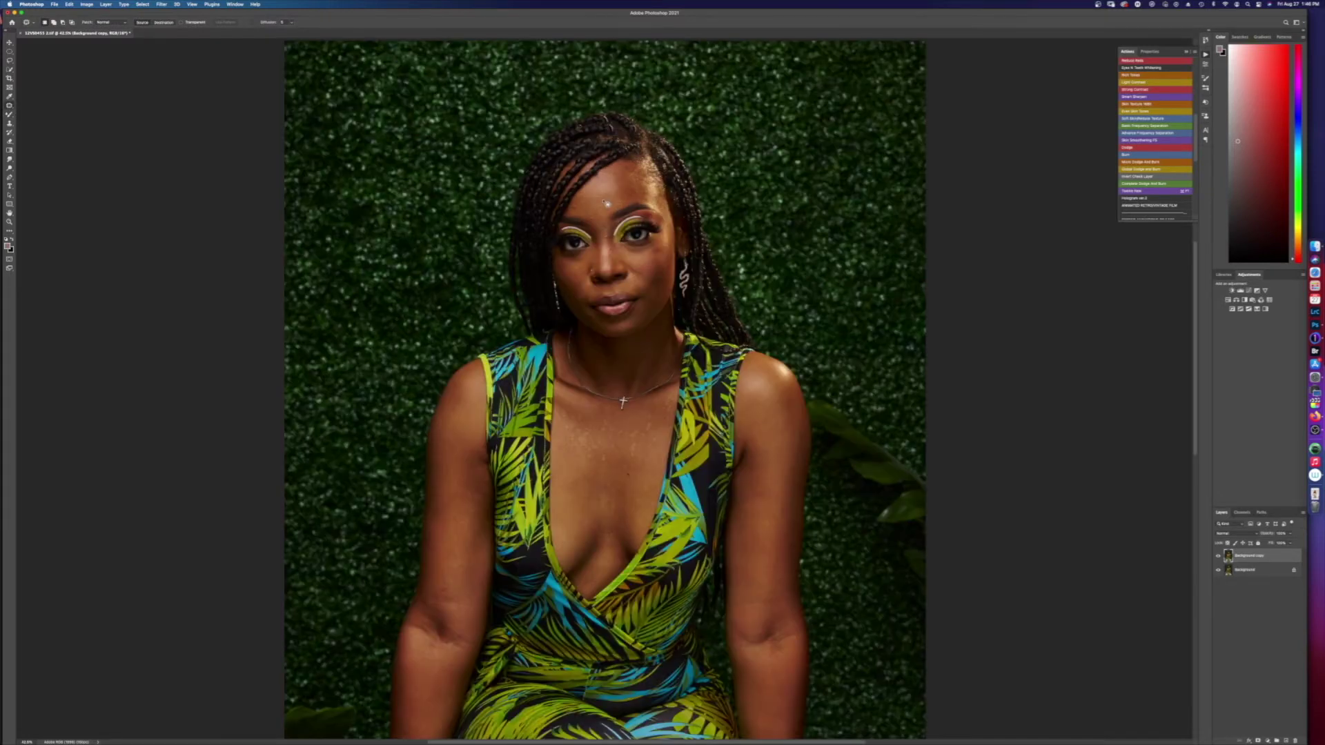
{"action": "scroll", "coordinate": [606, 204], "scroll_direction": "up", "scroll_amount": 4}
{"action": "scroll", "coordinate": [606, 203], "scroll_direction": "down", "scroll_amount": 2}
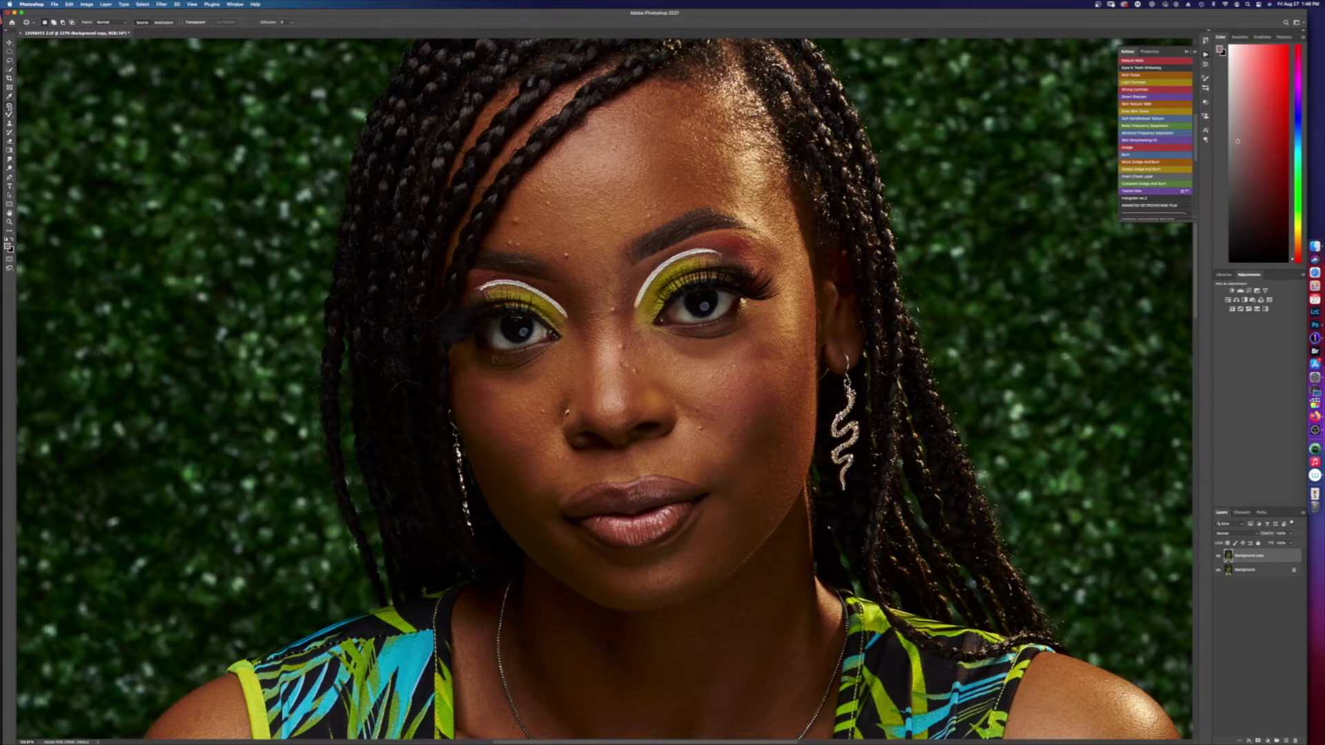
{"action": "left_click", "coordinate": [9, 106]}
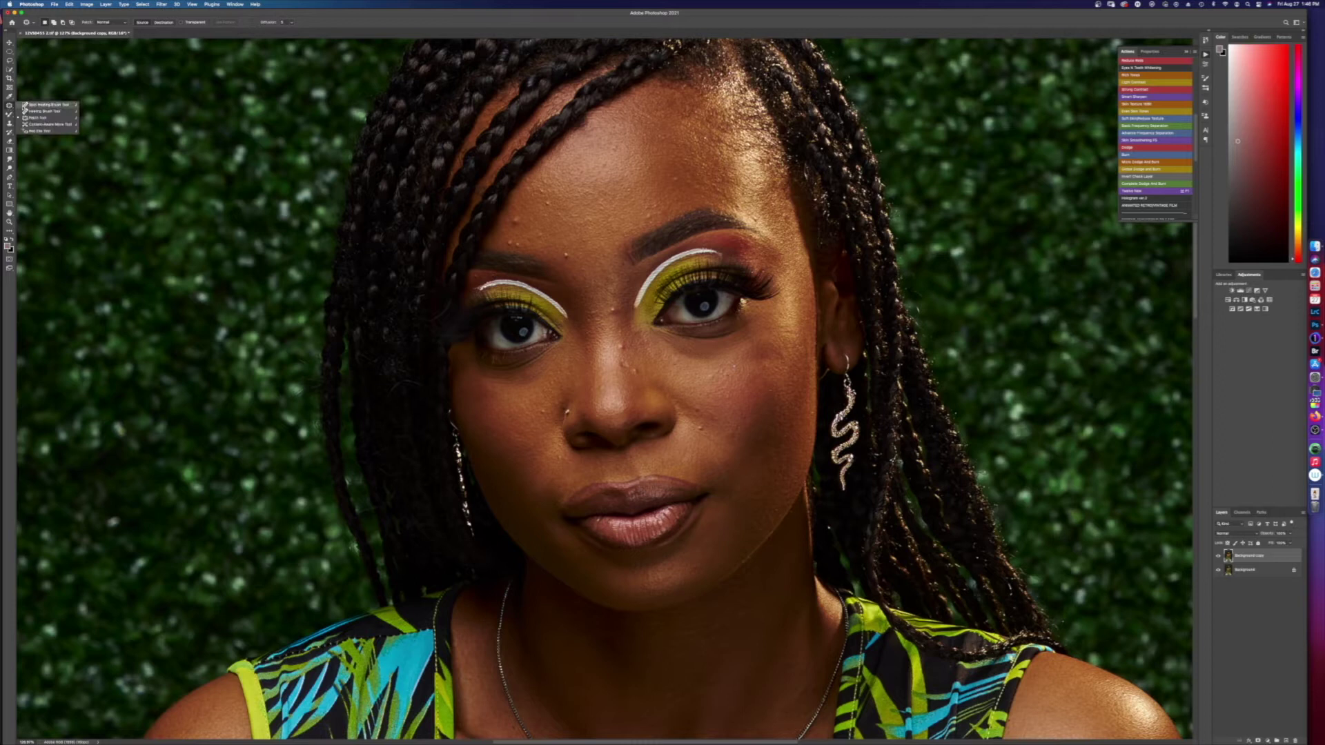
{"action": "left_click", "coordinate": [40, 105]}
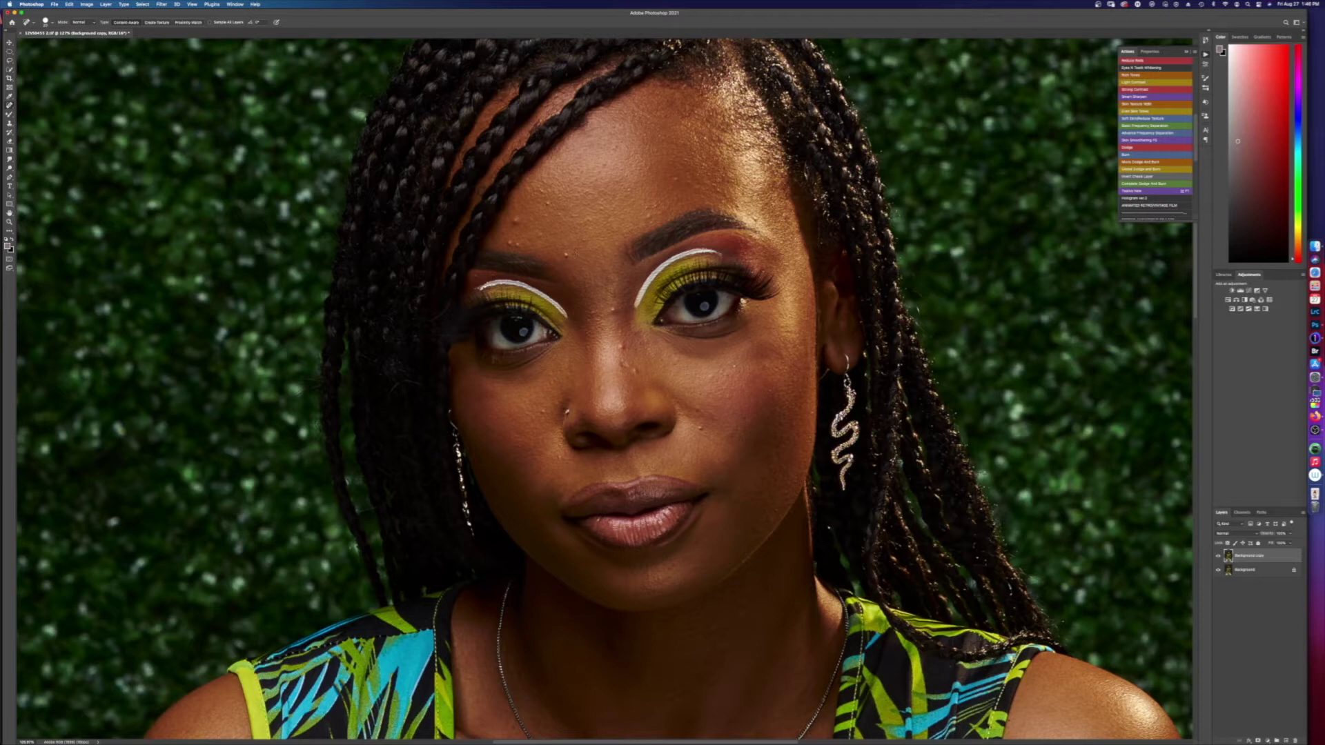
{"action": "left_click", "coordinate": [565, 254]}
- Clean up the blemishes above the eyebrow and on the bridge of the nose with the Patch tool
{"action": "right_click", "coordinate": [10, 106]}
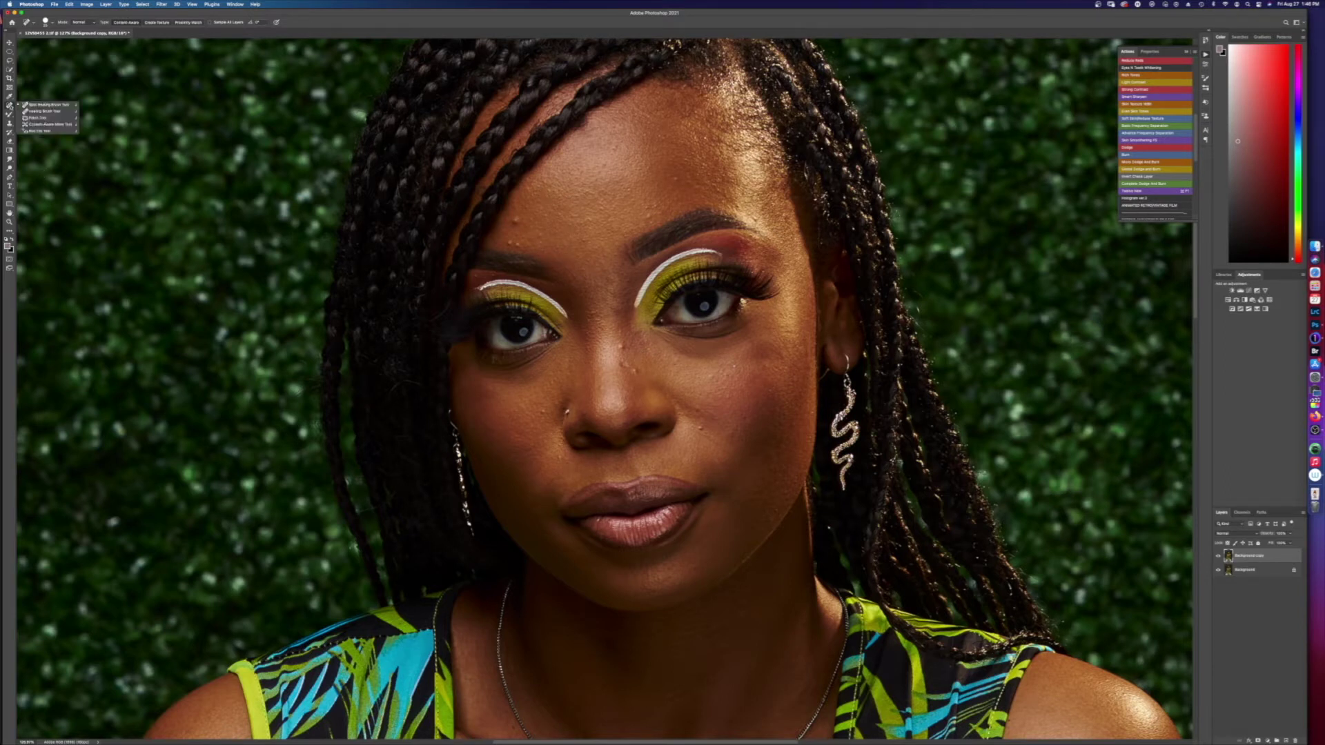
{"action": "left_click", "coordinate": [57, 123]}
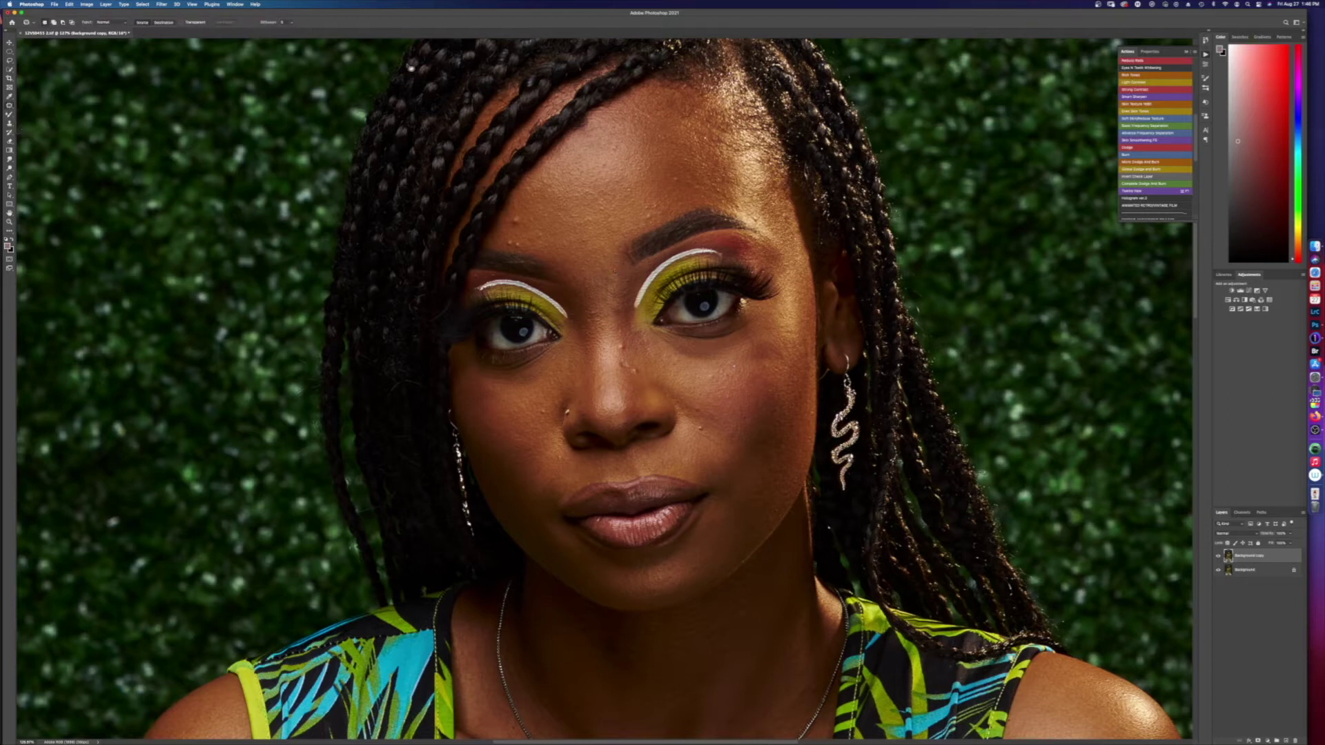
{"action": "mouse_move", "coordinate": [522, 217]}
{"action": "left_mouse_down"}
{"action": "mouse_move", "coordinate": [512, 222]}
{"action": "mouse_move", "coordinate": [524, 230]}
{"action": "mouse_move", "coordinate": [522, 218]}
{"action": "left_mouse_up"}
{"action": "left_click_drag", "start_coordinate": [519, 222], "coordinate": [532, 225]}
{"action": "key", "text": "super+d"}
{"action": "mouse_move", "coordinate": [632, 345]}
{"action": "left_mouse_down"}
{"action": "mouse_move", "coordinate": [630, 369]}
{"action": "mouse_move", "coordinate": [625, 358]}
{"action": "mouse_move", "coordinate": [641, 374]}
{"action": "left_mouse_up"}
{"action": "key", "text": "super+d"}
{"action": "key", "text": "super+d"}
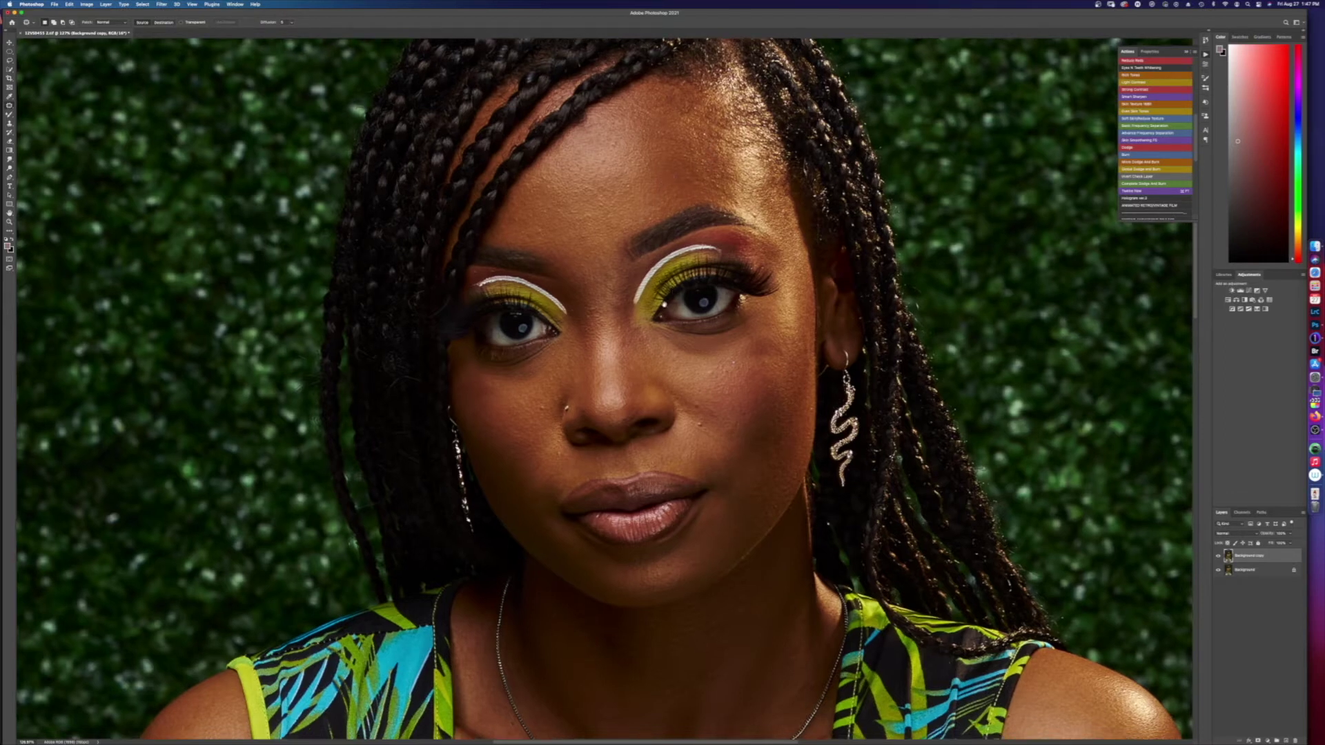
- Patch the blemishes on the cheek beside the nose with clean skin
{"action": "scroll", "coordinate": [672, 328], "scroll_direction": "down", "scroll_amount": 3}
{"action": "left_click_drag", "start_coordinate": [690, 323], "coordinate": [686, 325]}
{"action": "mouse_move", "coordinate": [686, 325]}
{"action": "left_mouse_down"}
{"action": "mouse_move", "coordinate": [695, 333]}
{"action": "mouse_move", "coordinate": [682, 310]}
{"action": "mouse_move", "coordinate": [730, 317]}
{"action": "mouse_move", "coordinate": [745, 334]}
{"action": "left_mouse_up"}
{"action": "key", "text": "super+d"}
{"action": "key", "text": "super+d"}
{"action": "key", "text": "super+d"}
{"action": "left_click_drag", "start_coordinate": [744, 335], "coordinate": [743, 349]}
{"action": "key", "text": "super+d"}
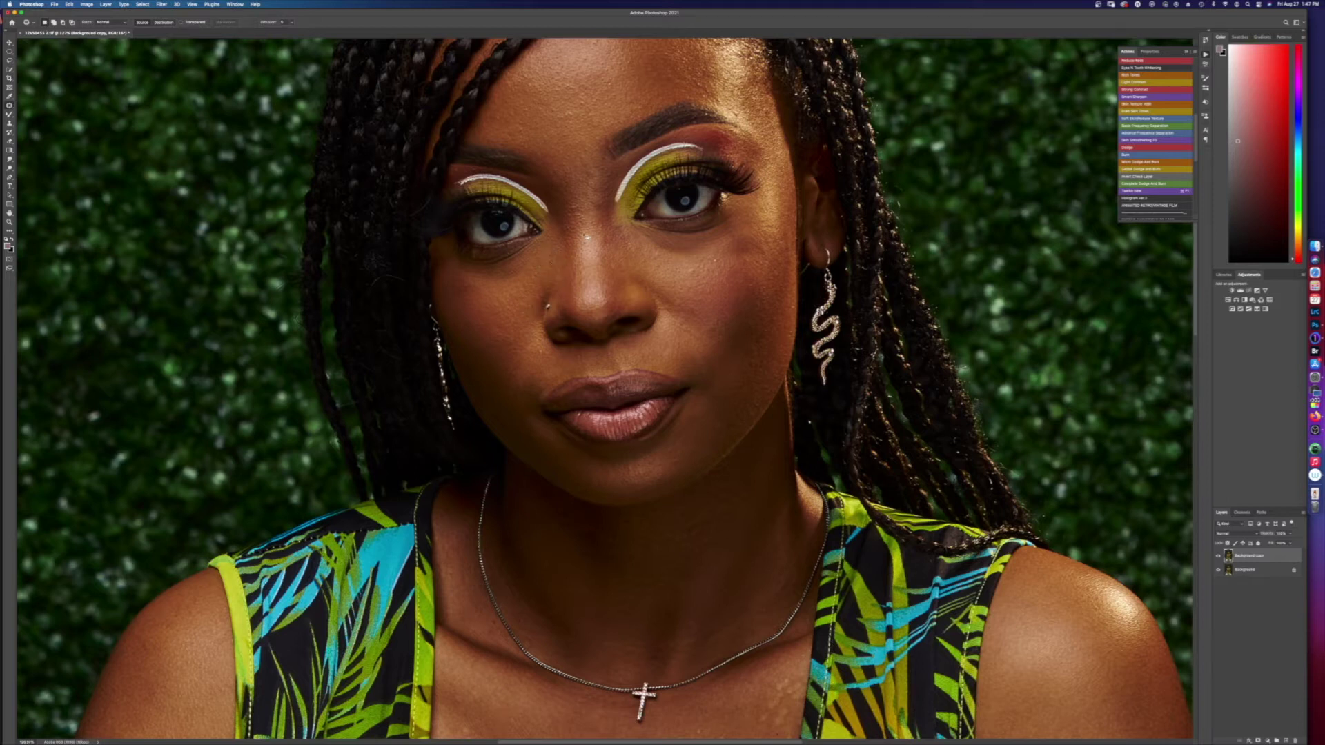
- Patch the spots and the mole on the chest below the necklace with clean skin
{"action": "scroll", "coordinate": [595, 228], "scroll_direction": "down", "scroll_amount": 3}
{"action": "scroll", "coordinate": [571, 235], "scroll_direction": "down", "scroll_amount": 2}
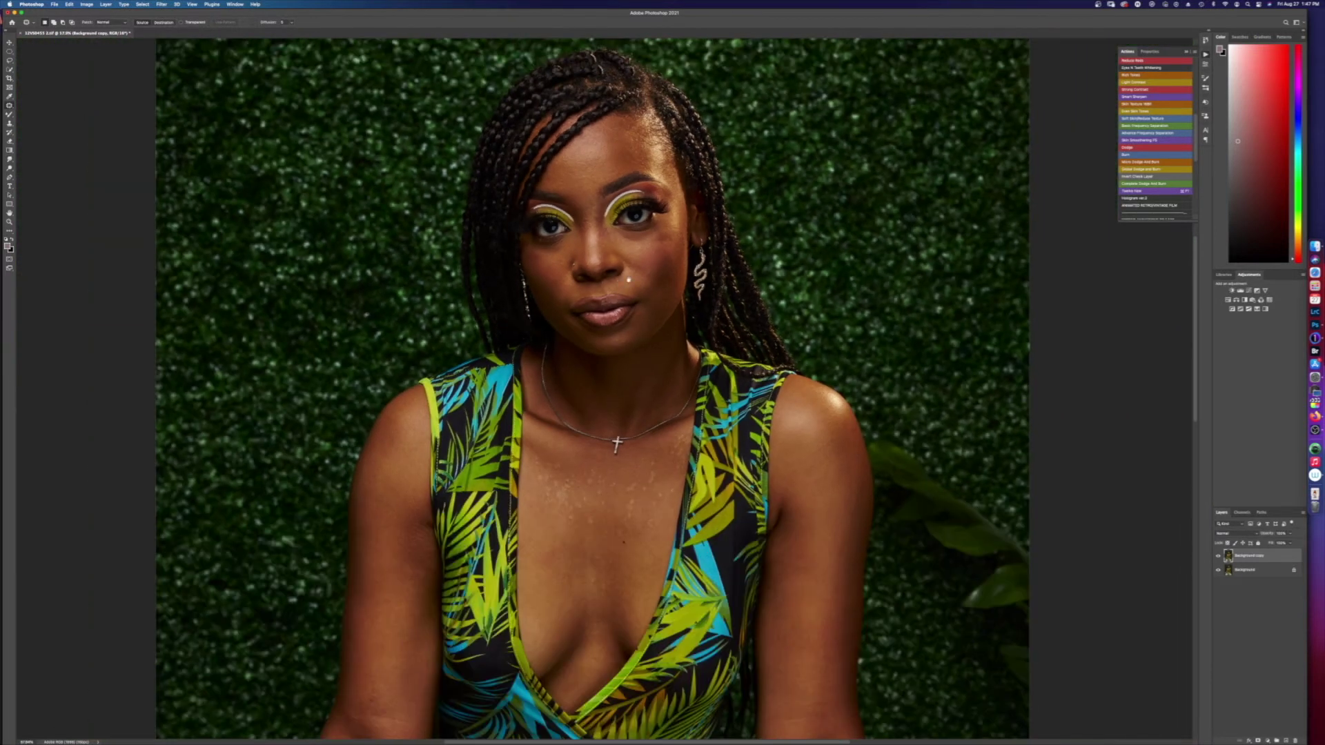
{"action": "scroll", "coordinate": [628, 282], "scroll_direction": "up", "scroll_amount": 2}
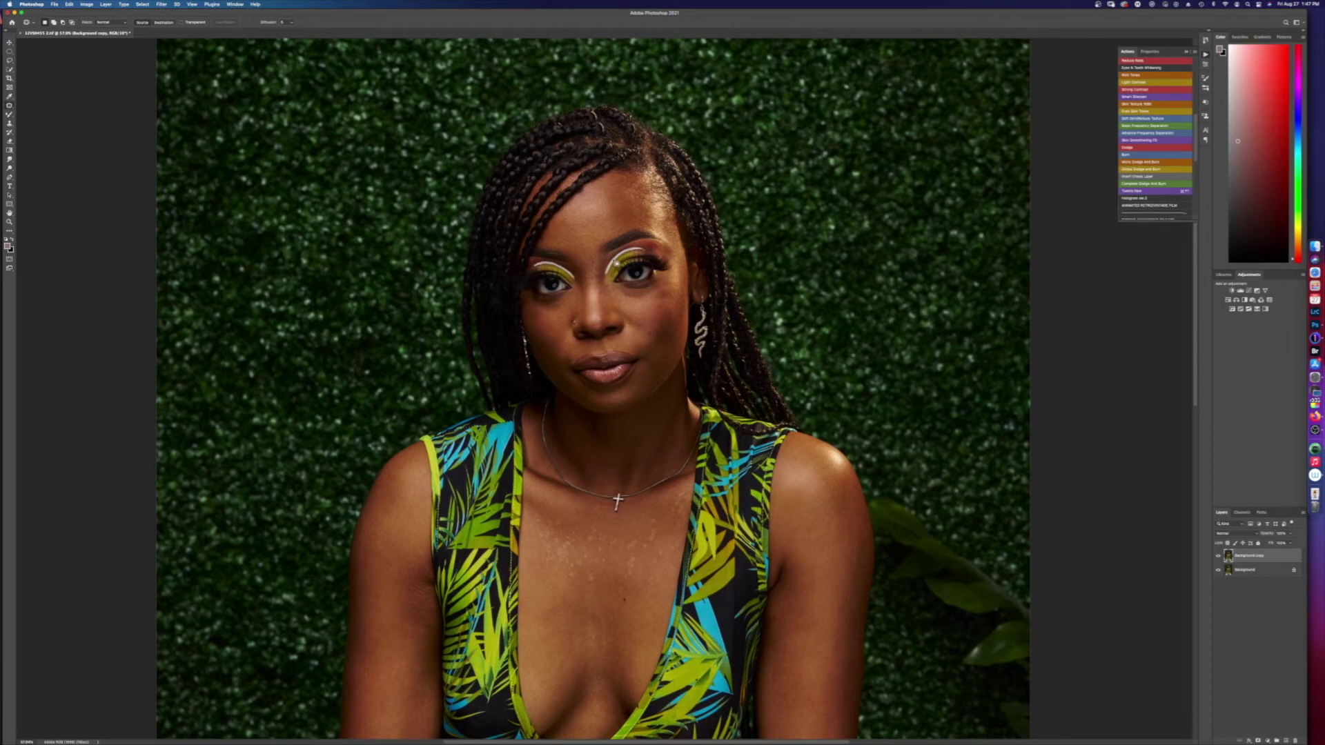
{"action": "scroll", "coordinate": [633, 260], "scroll_direction": "up", "scroll_amount": 2}
{"action": "scroll", "coordinate": [677, 280], "scroll_direction": "up", "scroll_amount": 1}
{"action": "scroll", "coordinate": [719, 226], "scroll_direction": "down", "scroll_amount": 10}
{"action": "mouse_move", "coordinate": [615, 372]}
{"action": "left_mouse_down"}
{"action": "mouse_move", "coordinate": [656, 428]}
{"action": "mouse_move", "coordinate": [697, 388]}
{"action": "left_mouse_up"}
{"action": "left_click", "coordinate": [764, 387]}
{"action": "mouse_move", "coordinate": [667, 452]}
{"action": "left_mouse_down"}
{"action": "mouse_move", "coordinate": [663, 476]}
{"action": "mouse_move", "coordinate": [631, 470]}
{"action": "left_mouse_up"}
{"action": "left_click_drag", "start_coordinate": [652, 522], "coordinate": [649, 542]}
{"action": "left_click_drag", "start_coordinate": [614, 275], "coordinate": [611, 294]}
{"action": "left_click_drag", "start_coordinate": [612, 283], "coordinate": [677, 259]}
{"action": "mouse_move", "coordinate": [765, 275]}
{"action": "left_mouse_down"}
{"action": "mouse_move", "coordinate": [778, 231]}
{"action": "mouse_move", "coordinate": [739, 319]}
{"action": "mouse_move", "coordinate": [819, 296]}
{"action": "mouse_move", "coordinate": [831, 210]}
{"action": "mouse_move", "coordinate": [821, 180]}
{"action": "left_mouse_up"}
- Patch the remaining light spots on the side of the chest near the dress neckline
{"action": "scroll", "coordinate": [655, 269], "scroll_direction": "down", "scroll_amount": 10}
{"action": "scroll", "coordinate": [671, 310], "scroll_direction": "up", "scroll_amount": 9}
{"action": "mouse_move", "coordinate": [611, 288]}
{"action": "left_mouse_down"}
{"action": "mouse_move", "coordinate": [617, 336]}
{"action": "mouse_move", "coordinate": [614, 324]}
{"action": "left_mouse_up"}
{"action": "mouse_move", "coordinate": [607, 314]}
{"action": "left_mouse_down"}
{"action": "mouse_move", "coordinate": [593, 390]}
{"action": "mouse_move", "coordinate": [584, 314]}
{"action": "left_mouse_up"}
{"action": "mouse_move", "coordinate": [585, 309]}
{"action": "left_mouse_down"}
{"action": "mouse_move", "coordinate": [629, 326]}
{"action": "mouse_move", "coordinate": [571, 304]}
{"action": "mouse_move", "coordinate": [600, 361]}
{"action": "mouse_move", "coordinate": [581, 332]}
{"action": "mouse_move", "coordinate": [585, 364]}
{"action": "mouse_move", "coordinate": [585, 314]}
{"action": "mouse_move", "coordinate": [559, 309]}
{"action": "left_mouse_up"}
{"action": "left_click_drag", "start_coordinate": [559, 309], "coordinate": [523, 265]}
{"action": "left_click_drag", "start_coordinate": [524, 266], "coordinate": [557, 341]}
{"action": "mouse_move", "coordinate": [557, 341]}
{"action": "left_mouse_down"}
{"action": "mouse_move", "coordinate": [542, 419]}
{"action": "mouse_move", "coordinate": [516, 315]}
{"action": "left_mouse_up"}
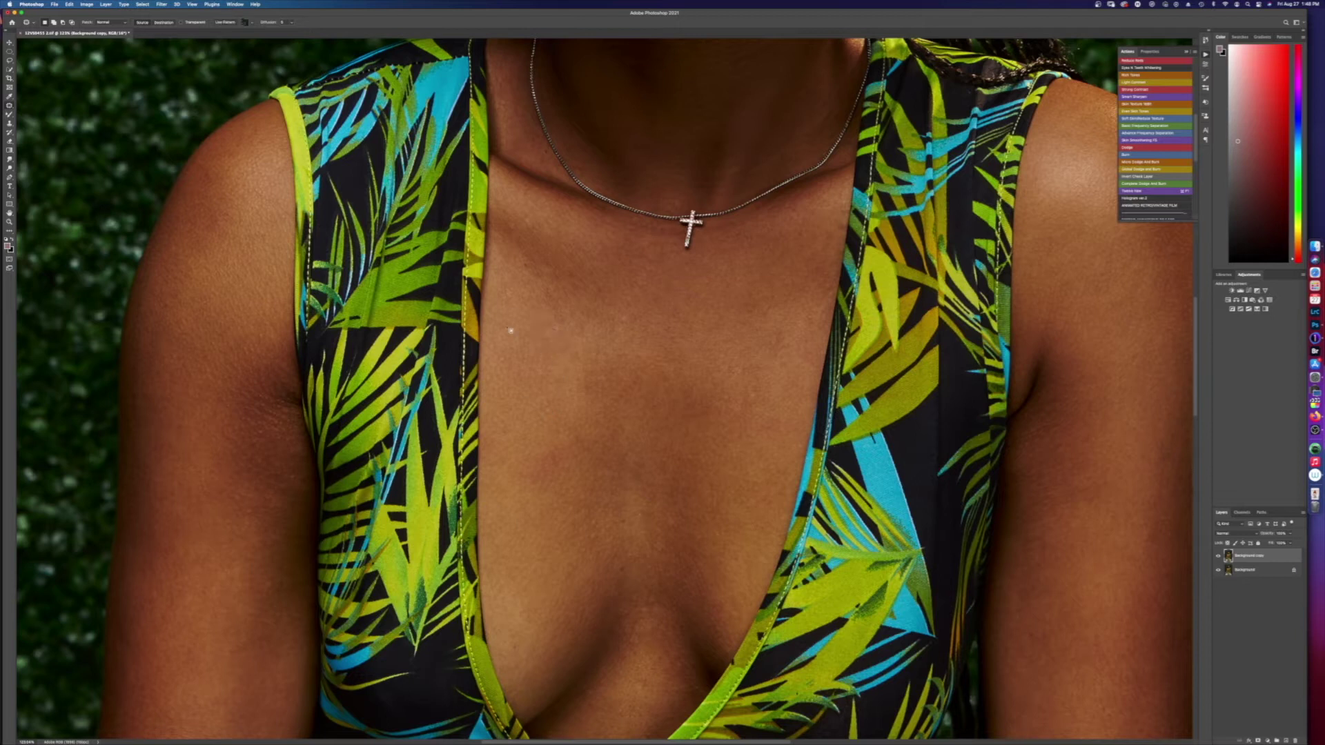
- Examine the arms, hands, chest and face for remaining blemishes, ending with the whole portrait in view
{"action": "scroll", "coordinate": [573, 297], "scroll_direction": "down", "scroll_amount": 3, "text": "alt"}
{"action": "scroll", "coordinate": [590, 317], "scroll_direction": "down", "scroll_amount": 3, "text": "alt"}
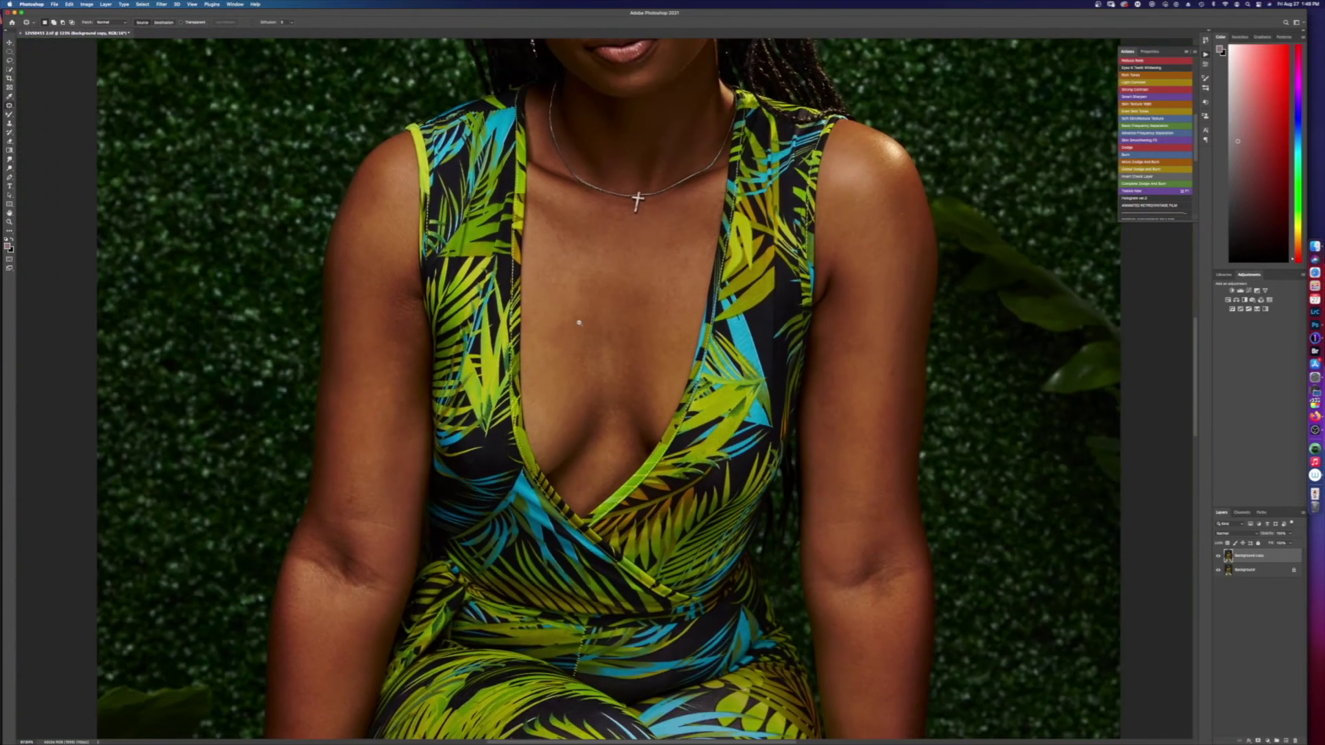
{"action": "scroll", "coordinate": [621, 324], "scroll_direction": "down", "scroll_amount": 4, "text": "alt"}
{"action": "left_click_drag", "start_coordinate": [674, 275], "coordinate": [613, 178]}
{"action": "left_click_drag", "start_coordinate": [689, 308], "coordinate": [627, 125]}
{"action": "left_click_drag", "start_coordinate": [679, 58], "coordinate": [679, 265]}
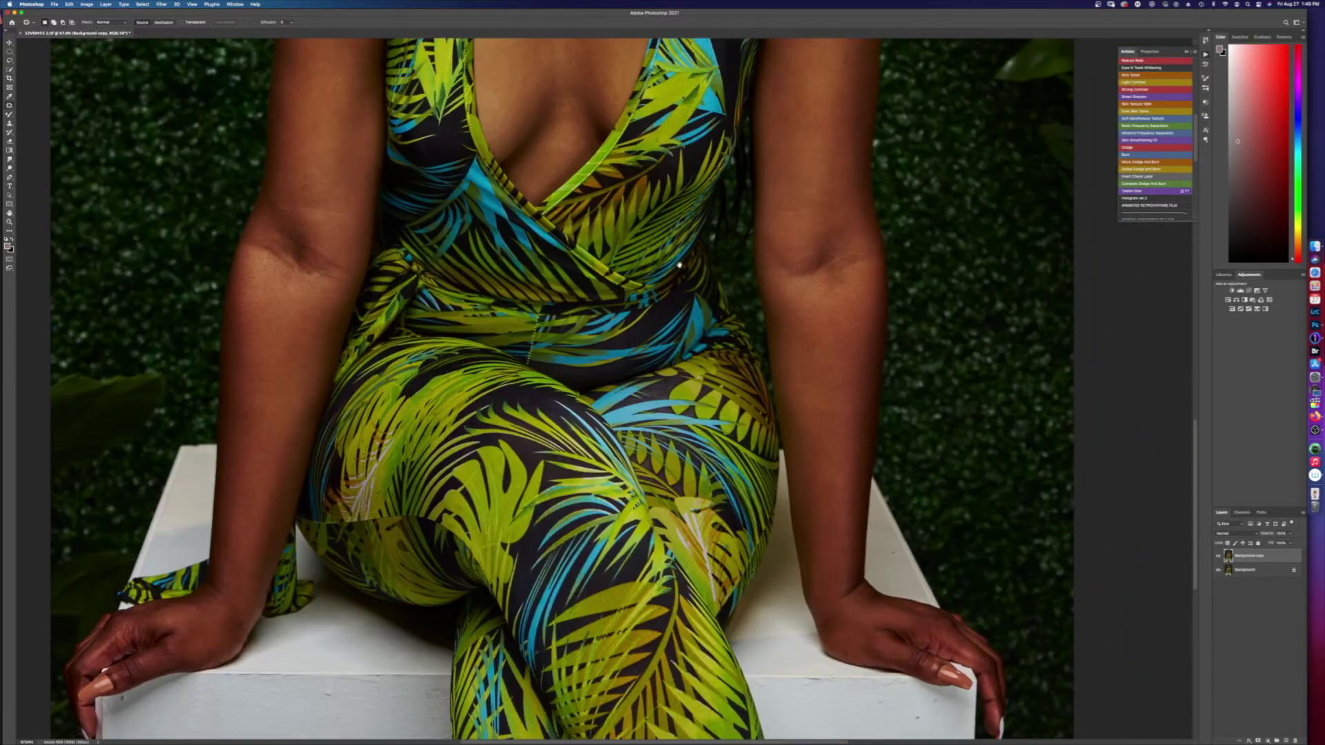
{"action": "scroll", "coordinate": [679, 264], "scroll_direction": "up", "scroll_amount": 10}
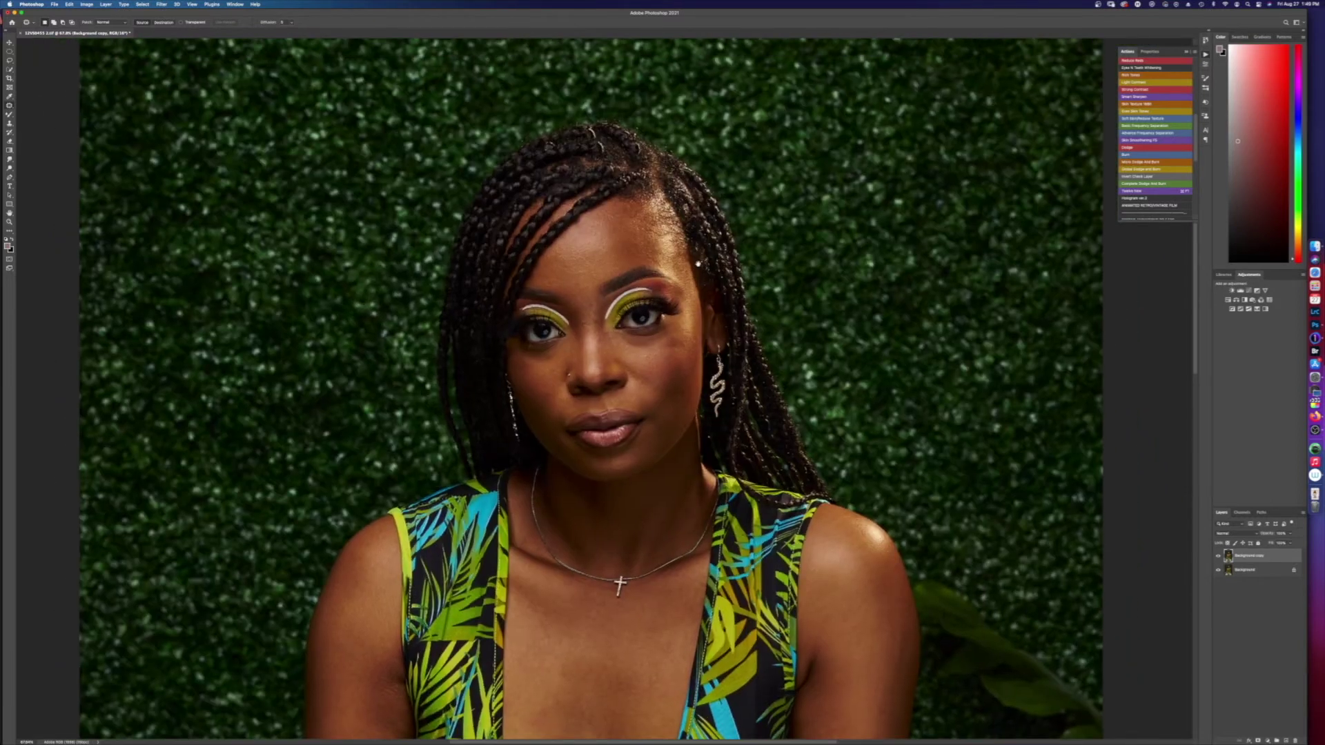
{"action": "scroll", "coordinate": [698, 264], "scroll_direction": "down", "scroll_amount": 5, "text": "alt"}
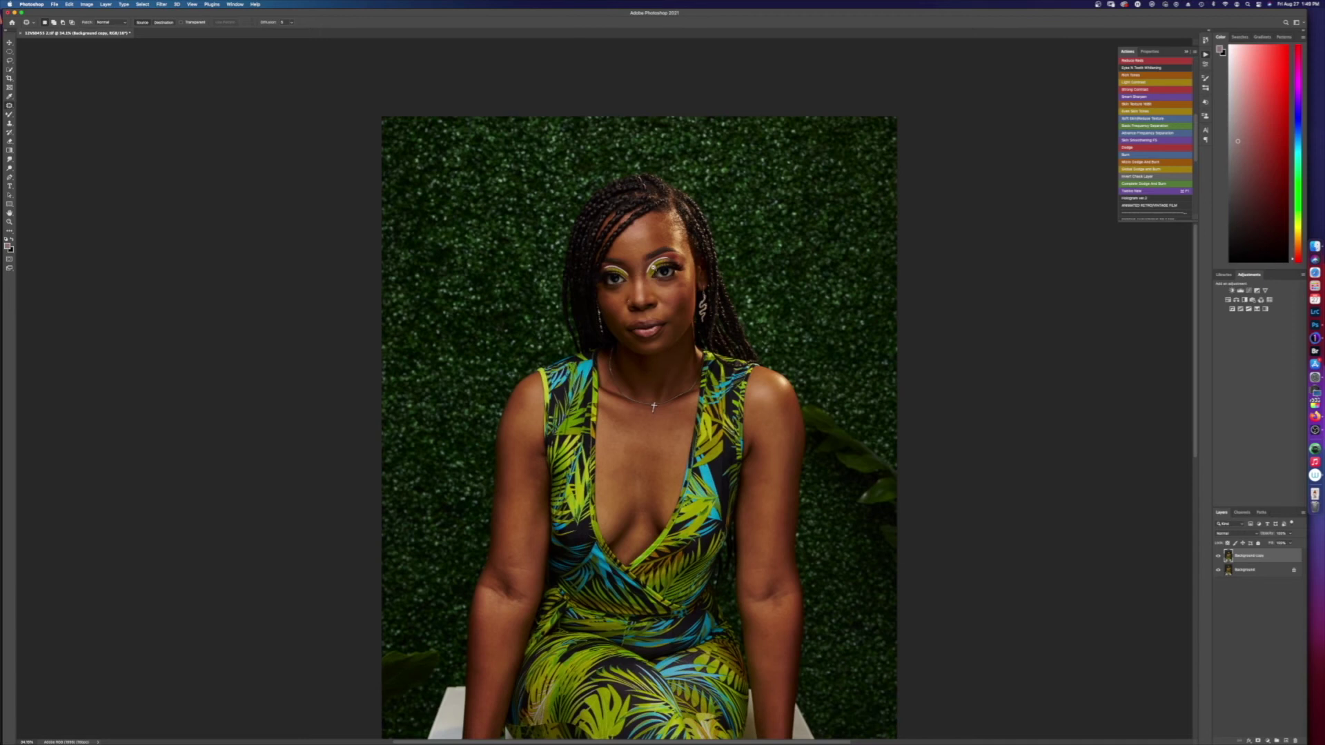
{"action": "scroll", "coordinate": [653, 266], "scroll_direction": "up", "scroll_amount": 5, "text": "alt"}
{"action": "scroll", "coordinate": [614, 307], "scroll_direction": "down", "scroll_amount": 2, "text": "alt"}
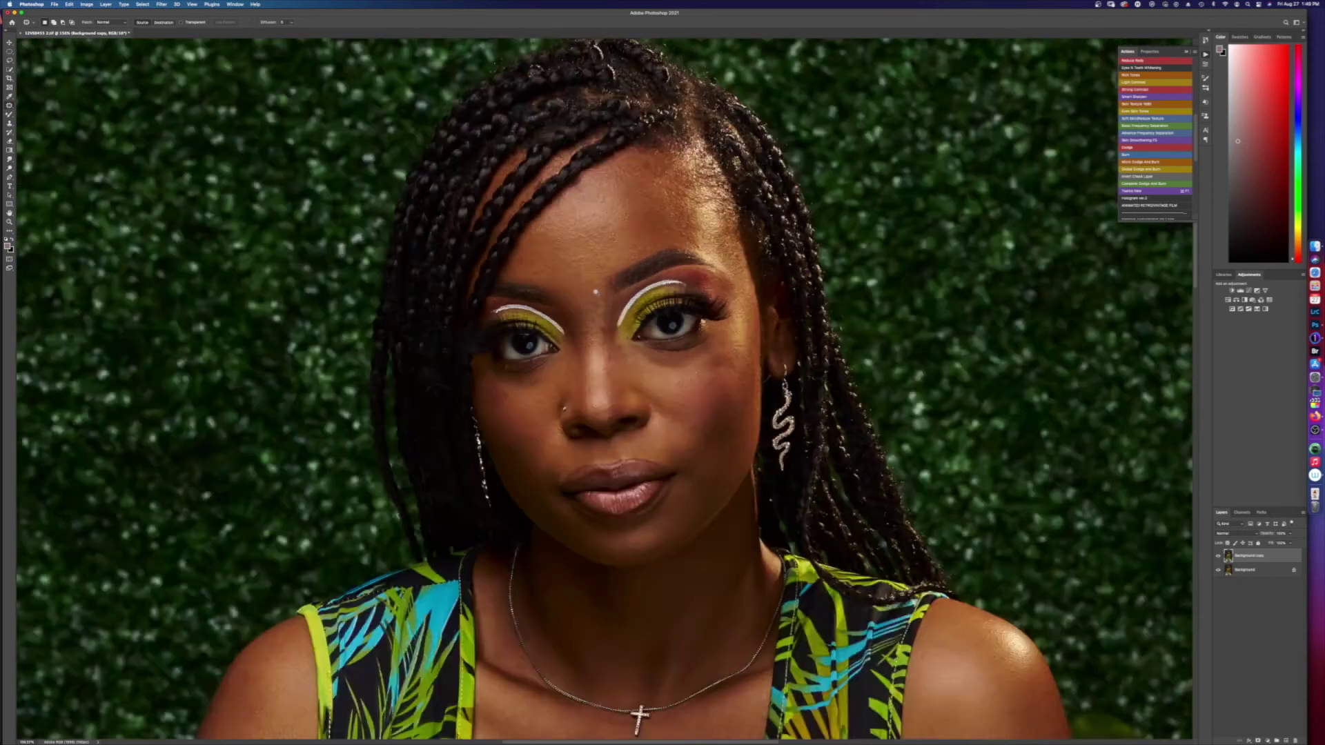
{"action": "scroll", "coordinate": [595, 292], "scroll_direction": "down", "scroll_amount": 3}
{"action": "scroll", "coordinate": [600, 297], "scroll_direction": "down", "scroll_amount": 3}
{"action": "scroll", "coordinate": [606, 299], "scroll_direction": "down", "scroll_amount": 2}
{"action": "scroll", "coordinate": [606, 299], "scroll_direction": "up", "scroll_amount": 1}
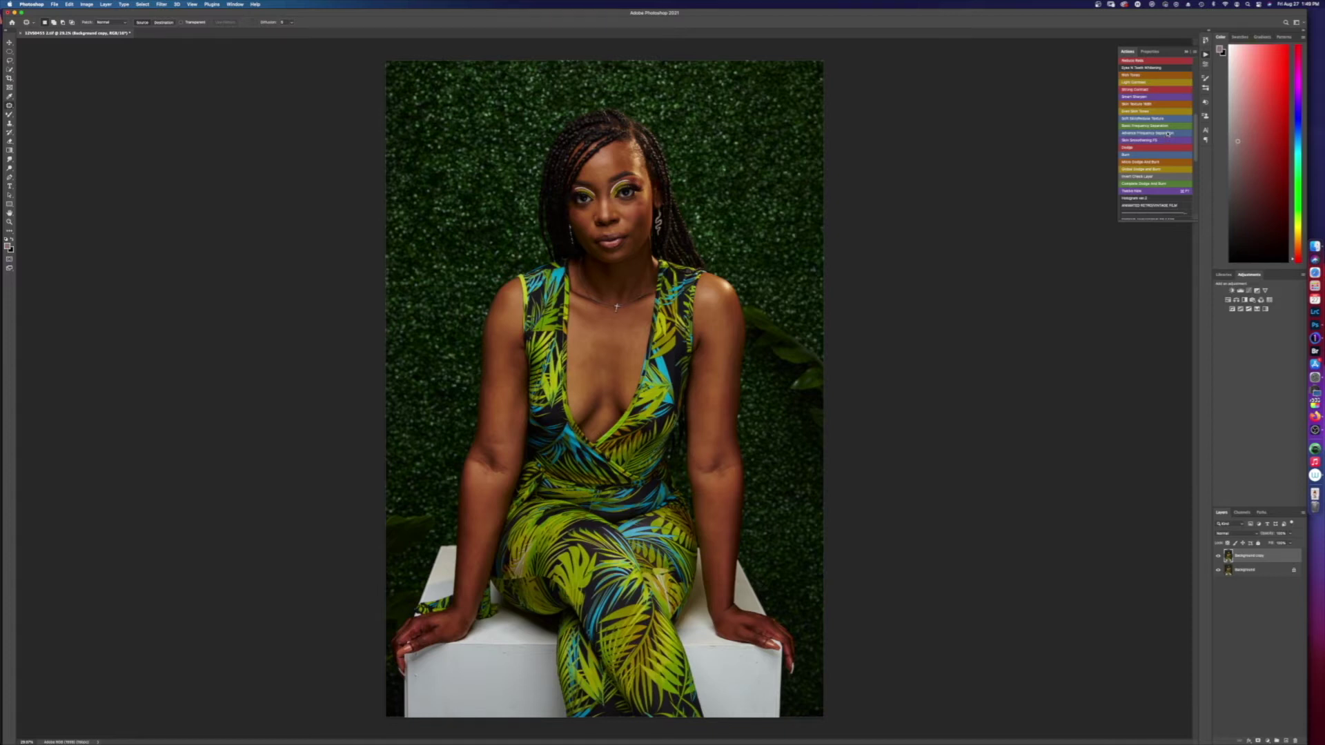
- Run the Advanced Frequency Separation action, setting a low Gaussian Blur radius that only just softens the skin texture
{"action": "left_click", "coordinate": [1155, 177]}
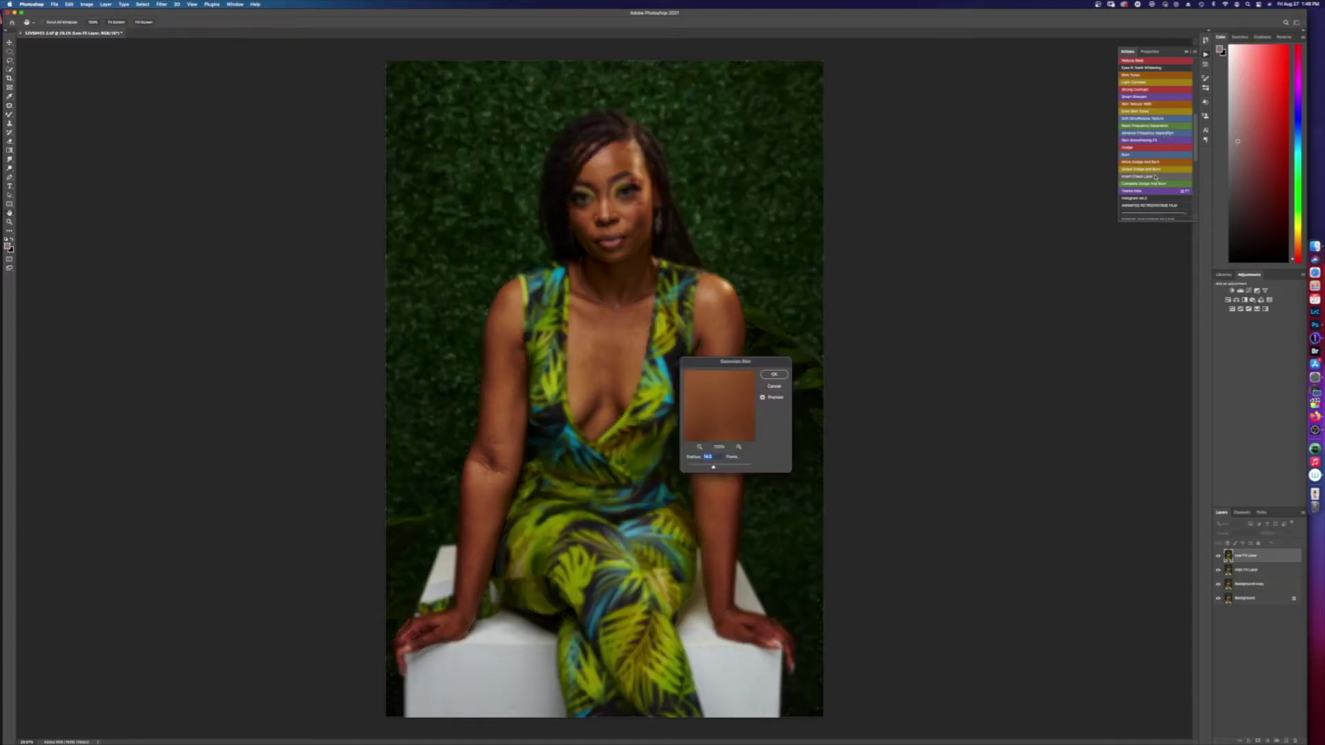
{"action": "left_click", "coordinate": [615, 160]}
{"action": "left_click_drag", "start_coordinate": [754, 360], "coordinate": [796, 225]}
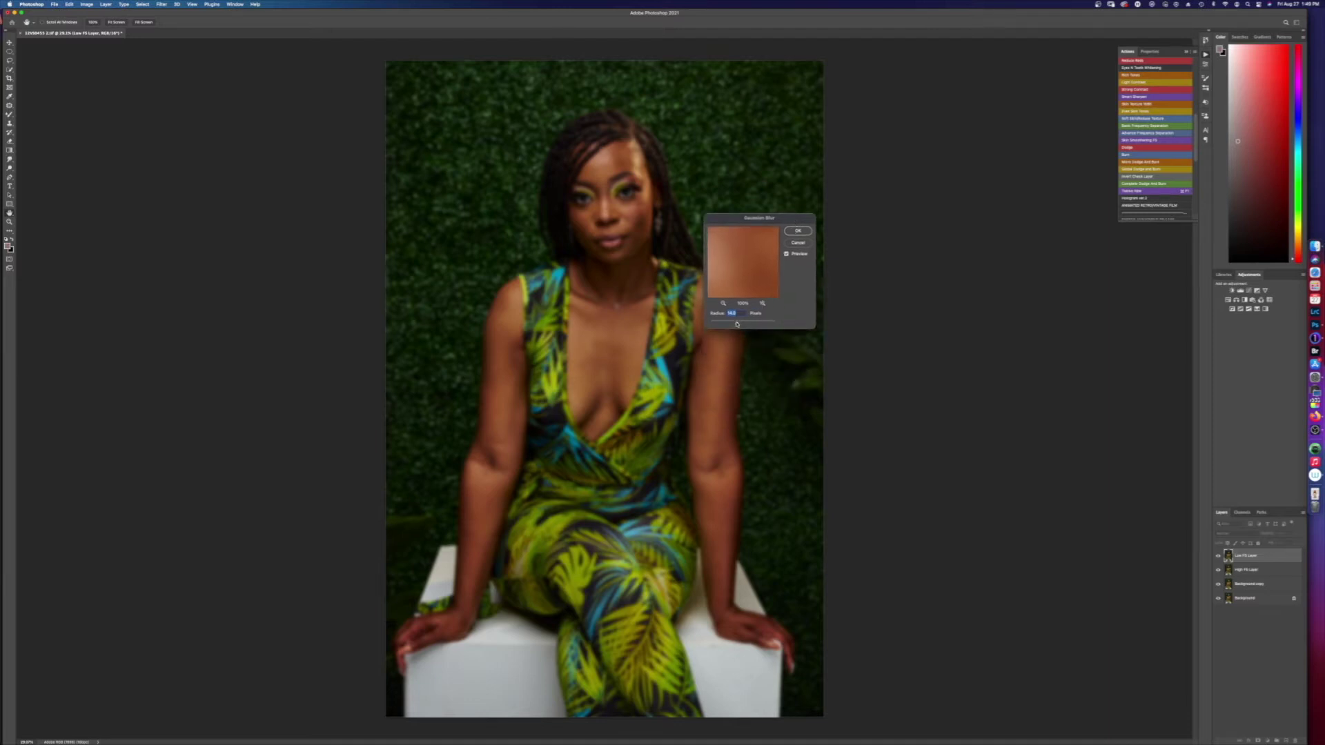
{"action": "left_click_drag", "start_coordinate": [690, 322], "coordinate": [684, 323]}
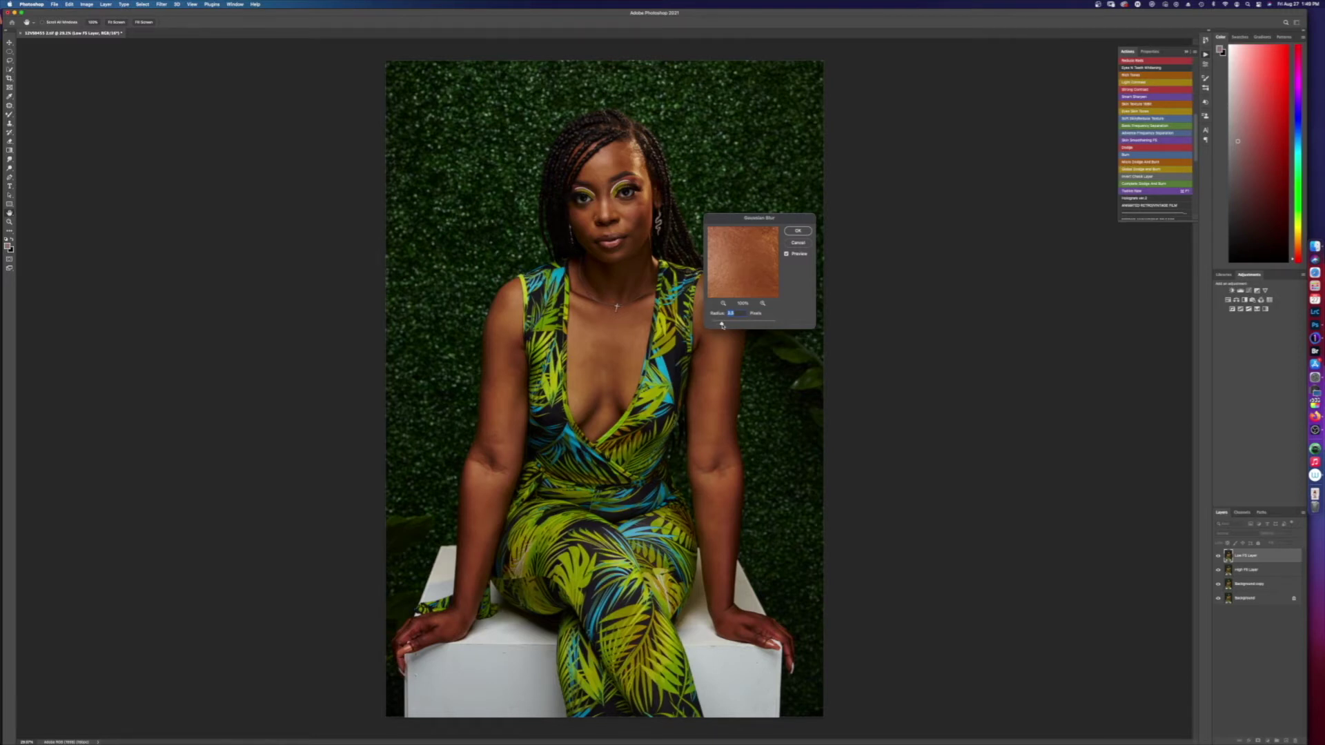
{"action": "left_click_drag", "start_coordinate": [724, 325], "coordinate": [736, 326]}
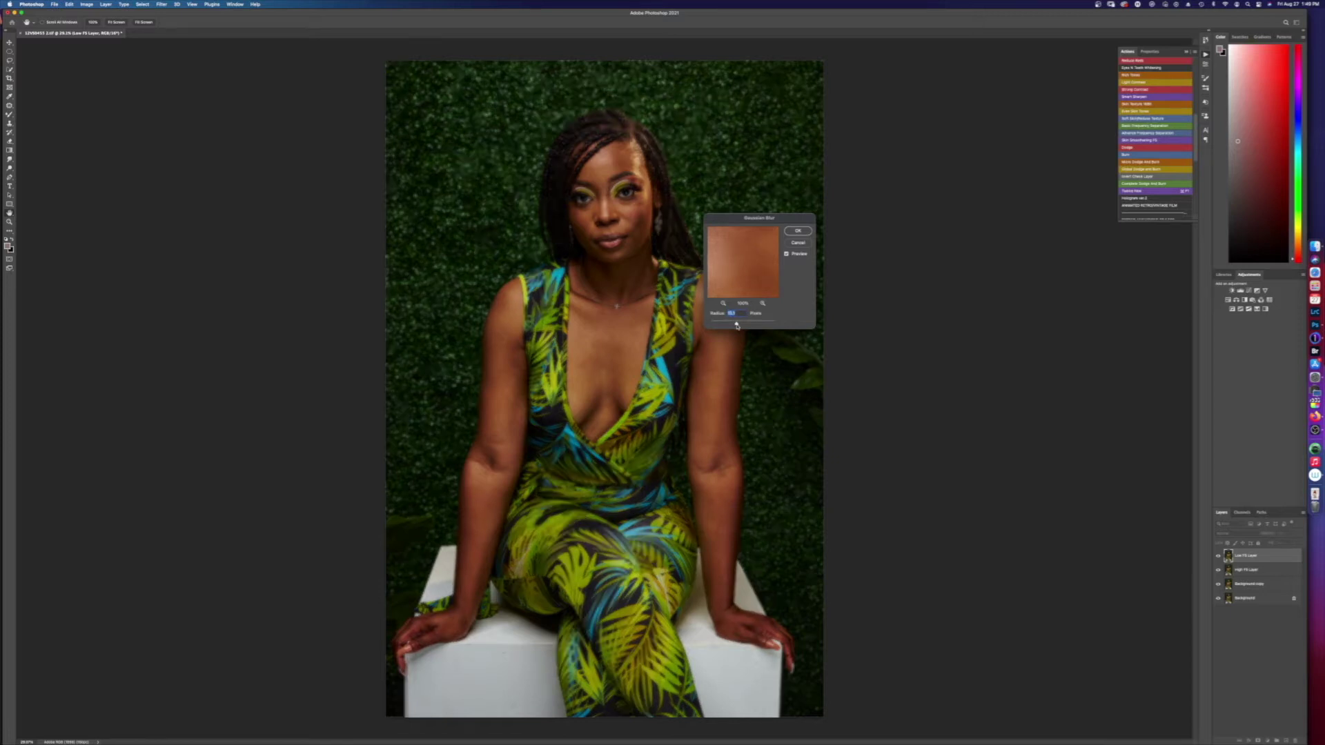
{"action": "left_click_drag", "start_coordinate": [736, 326], "coordinate": [726, 326]}
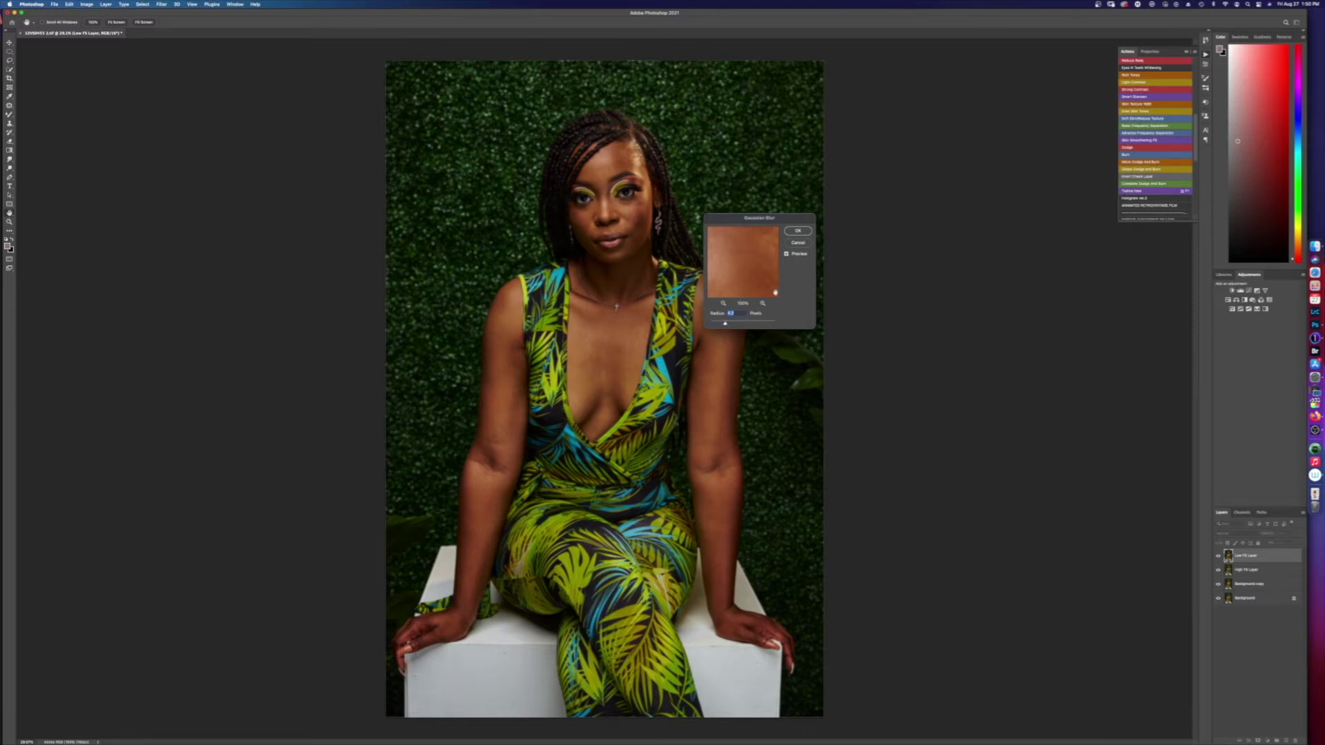
{"action": "left_click", "coordinate": [798, 231]}
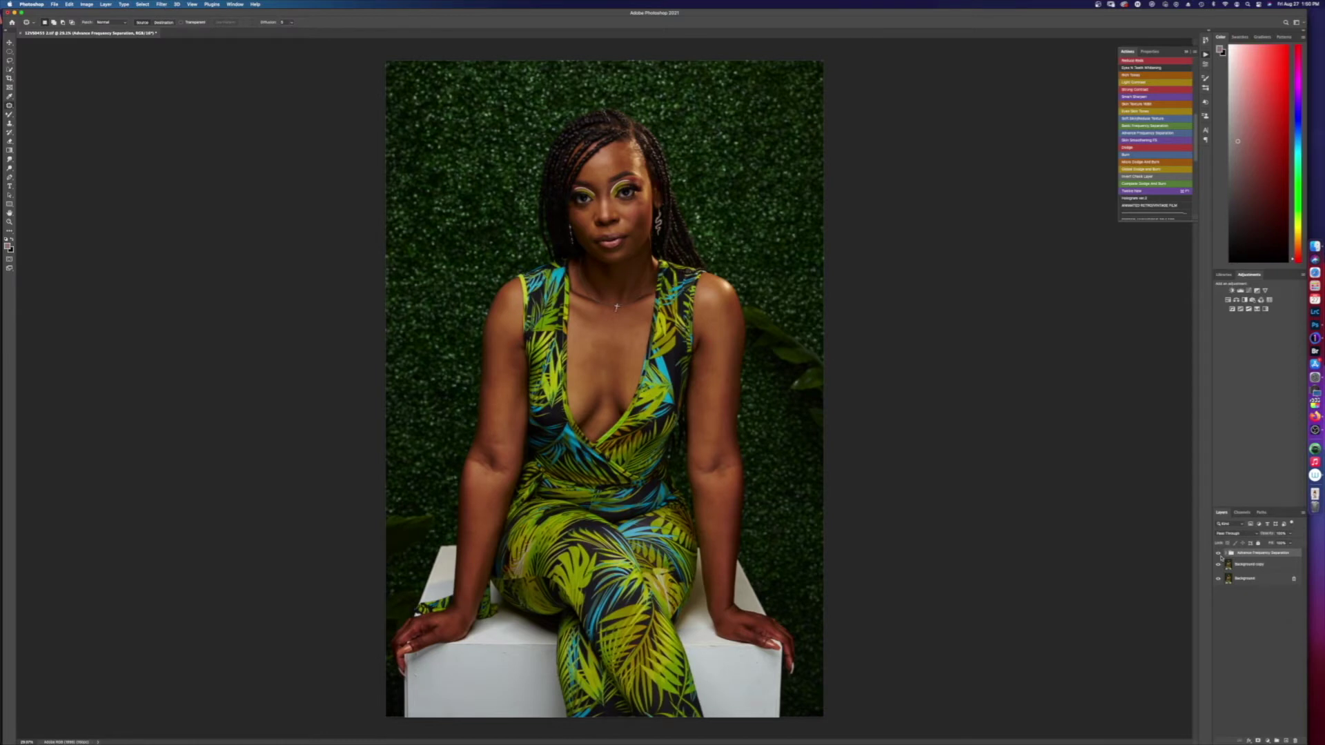
- Select the low-frequency layer copy inside the Advanced Frequency Separation group and activate the Mixer Brush
{"action": "left_click", "coordinate": [1226, 553]}
{"action": "left_click", "coordinate": [1241, 597]}
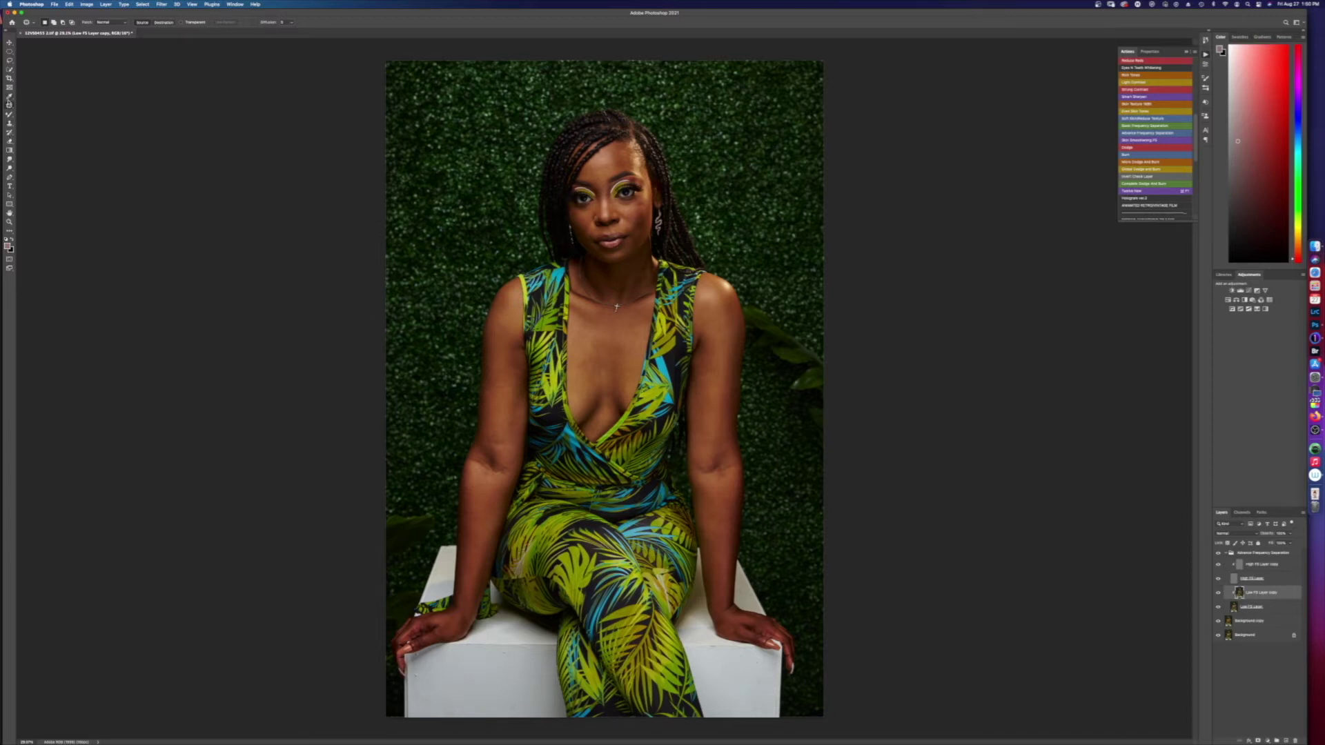
{"action": "left_click_drag", "start_coordinate": [9, 115], "coordinate": [40, 134]}
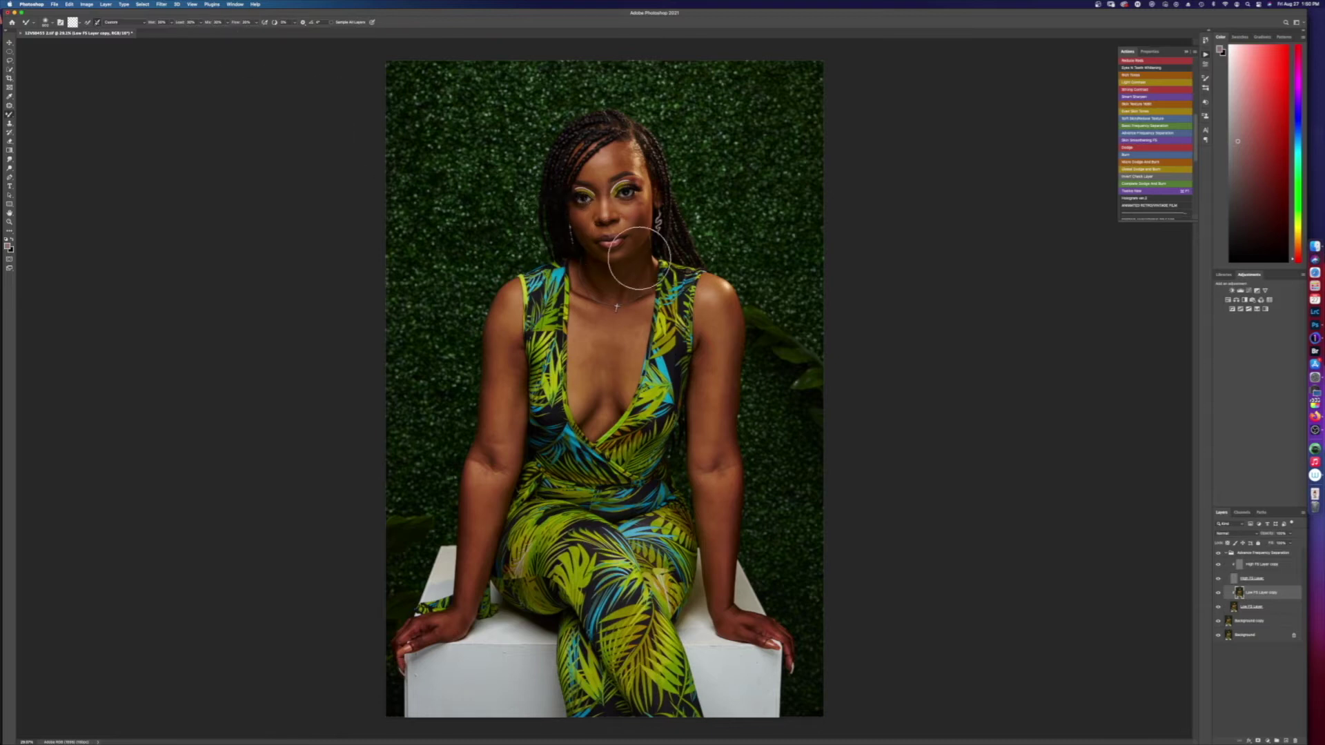
- Shrink the Mixer Brush to a small tip that fits between the eyebrows for working on the face
{"action": "scroll", "coordinate": [608, 186], "scroll_direction": "up", "scroll_amount": 5}
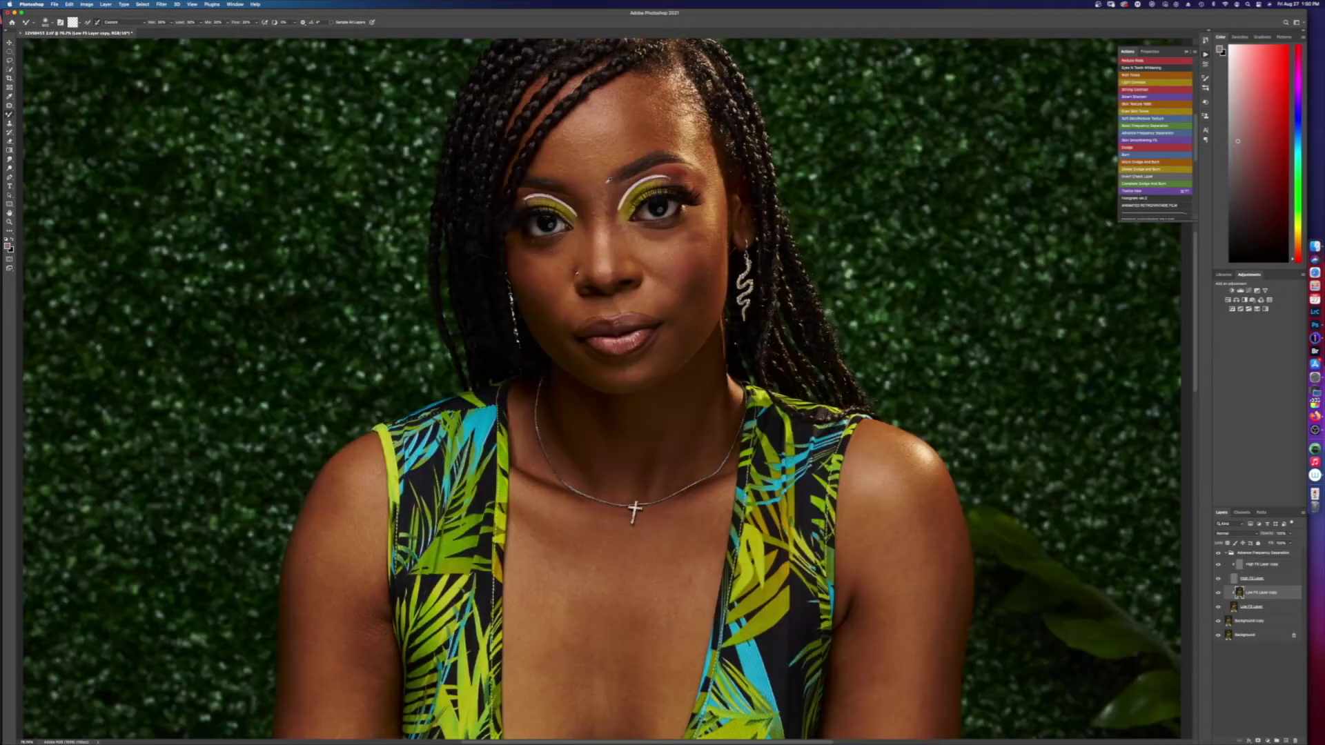
{"action": "scroll", "coordinate": [604, 183], "scroll_direction": "up", "scroll_amount": 3}
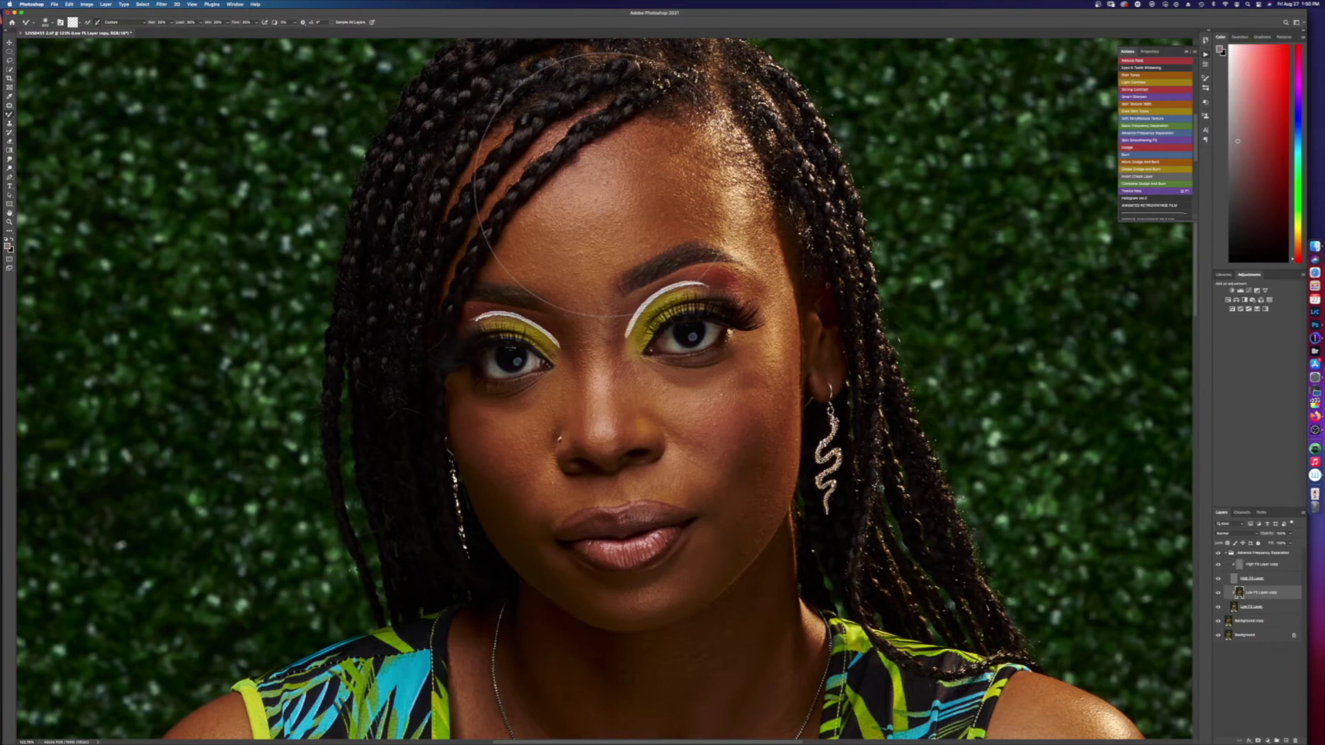
{"action": "key", "text": "bracketleft"}
{"action": "key", "text": "bracketleft"}
{"action": "key", "text": "bracketleft"}
{"action": "key", "text": "bracketleft"}
{"action": "key", "text": "bracketleft"}
{"action": "key", "text": "bracketleft"}
{"action": "key", "text": "bracketleft"}
{"action": "key", "text": "bracketleft"}
{"action": "key", "text": "bracketleft"}
{"action": "key", "text": "bracketleft"}
{"action": "key", "text": "bracketleft"}
{"action": "key", "text": "bracketleft"}
{"action": "key", "text": "bracketleft"}
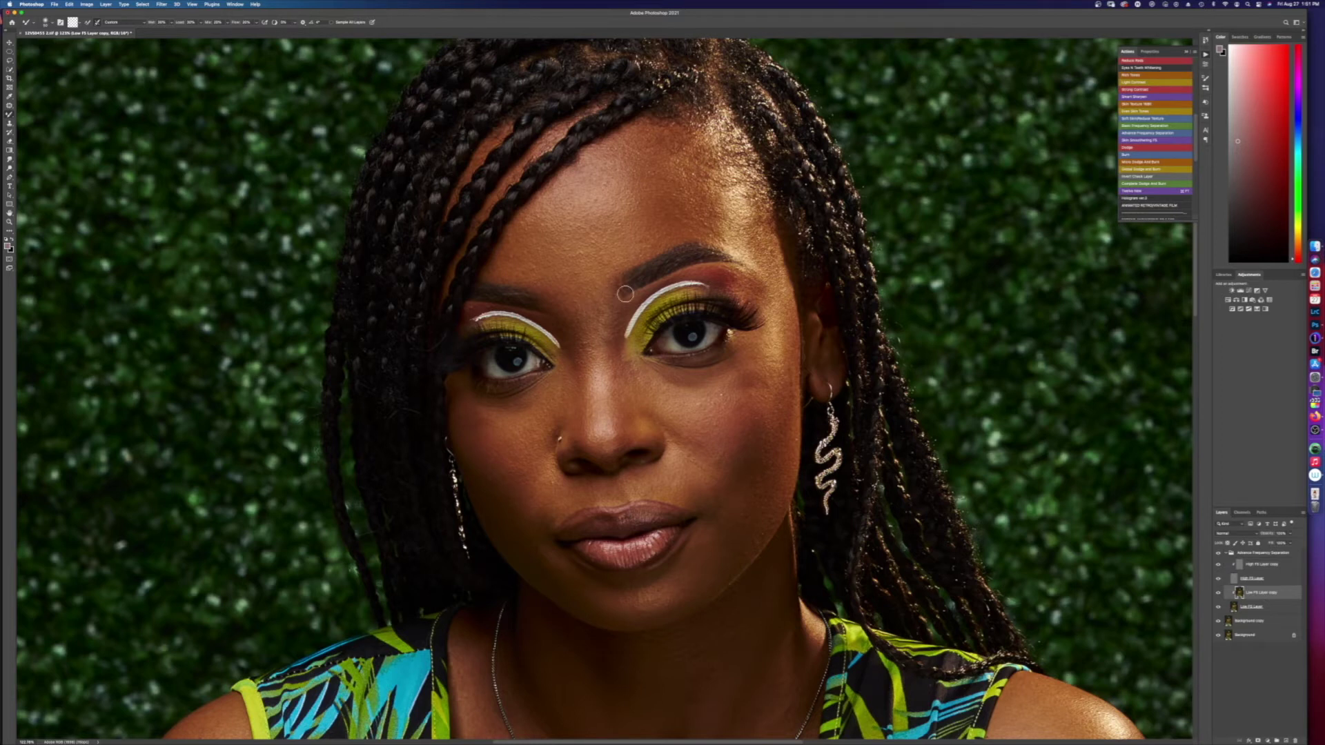
{"action": "scroll", "coordinate": [623, 354], "scroll_direction": "down", "scroll_amount": 3}
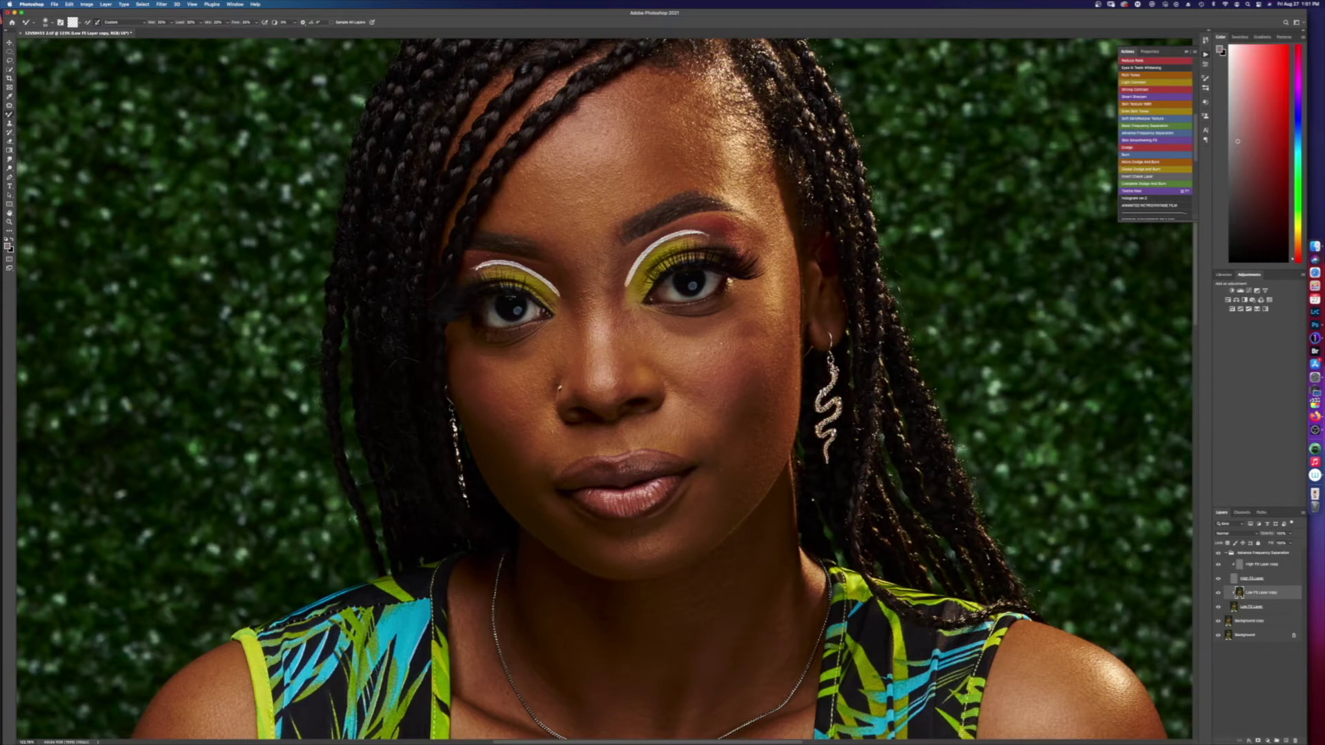
- Toggle the high-frequency layers, leaving them hidden so only the blurred low-frequency tones show
{"action": "left_click", "coordinate": [1218, 565]}
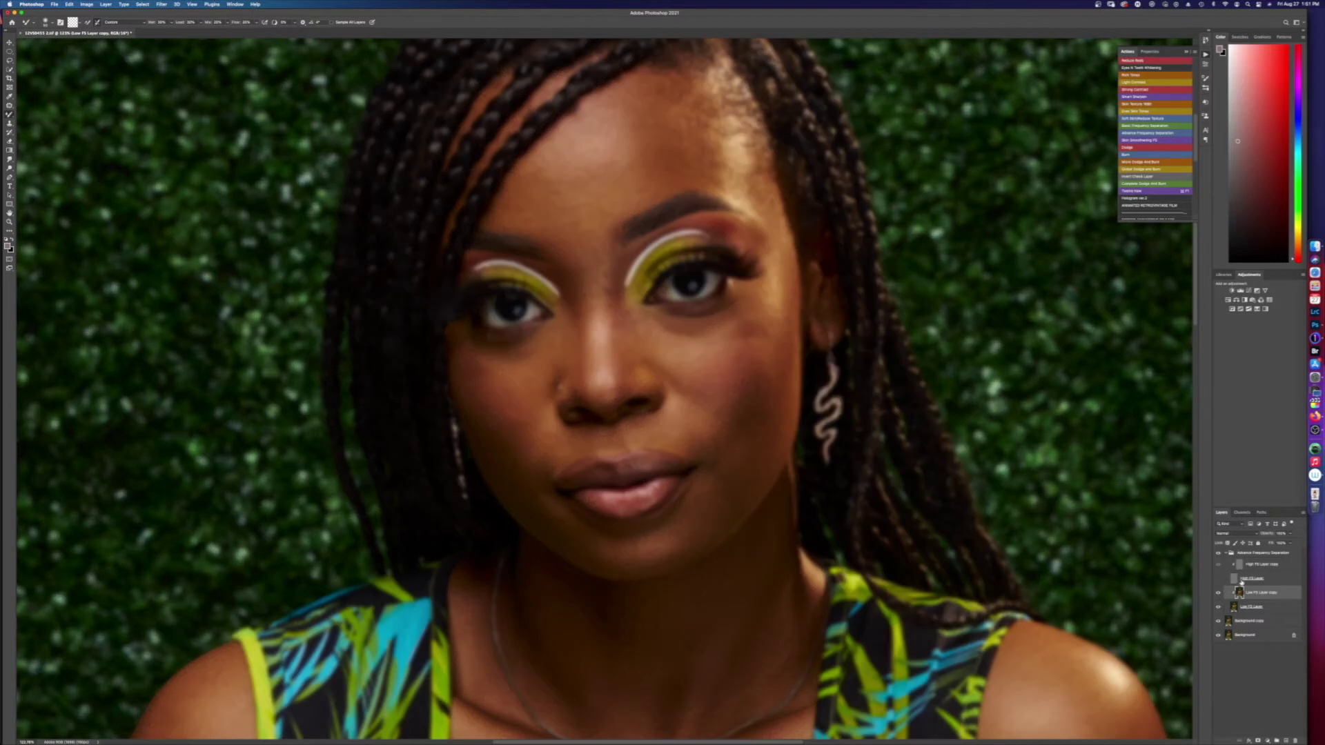
{"action": "left_click", "coordinate": [1218, 565]}
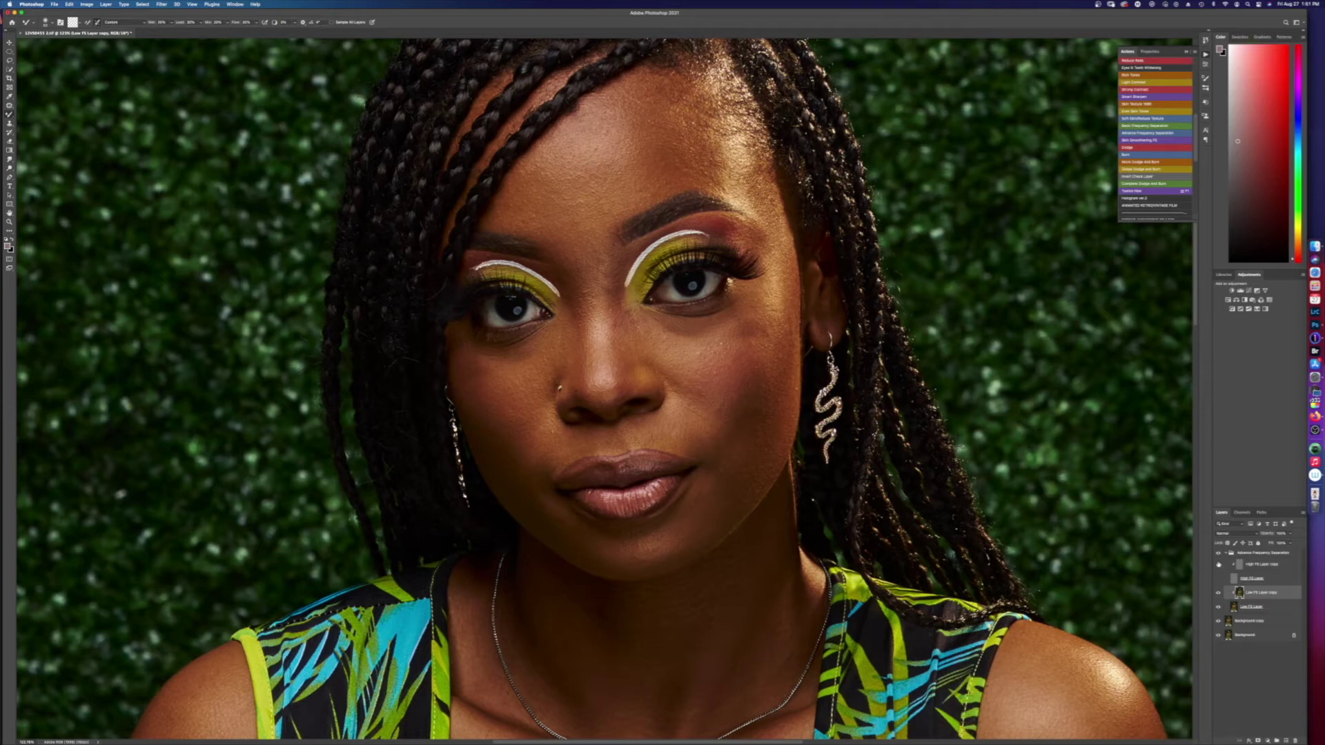
{"action": "left_click", "coordinate": [1219, 565]}
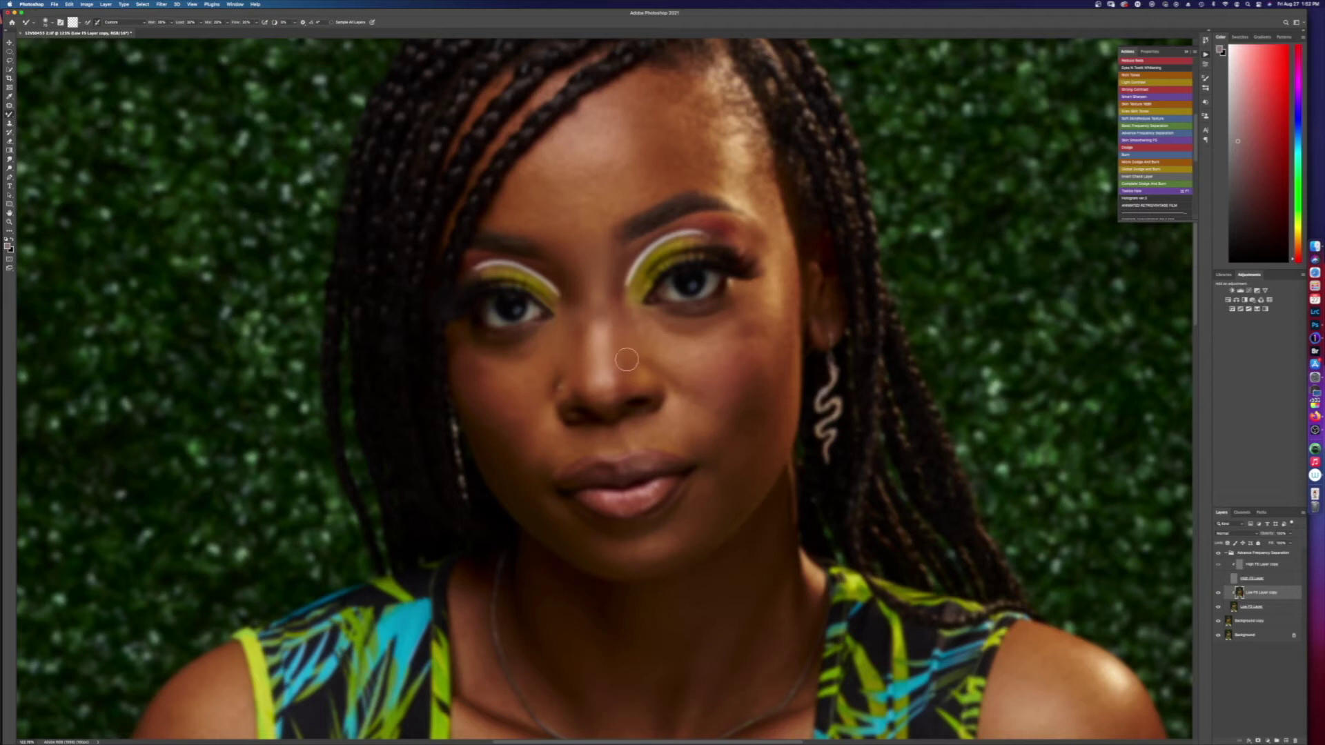
- Undo the last stroke and blend the forehead tones near the braids with an enlarged Mixer Brush
{"action": "key", "text": "super+z"}
{"action": "mouse_move", "coordinate": [538, 178]}
{"action": "left_mouse_down"}
{"action": "mouse_move", "coordinate": [527, 175]}
{"action": "mouse_move", "coordinate": [552, 168]}
{"action": "left_mouse_up"}
{"action": "key", "text": "bracketright"}
{"action": "key", "text": "bracketright"}
{"action": "key", "text": "bracketright"}
{"action": "key", "text": "bracketright"}
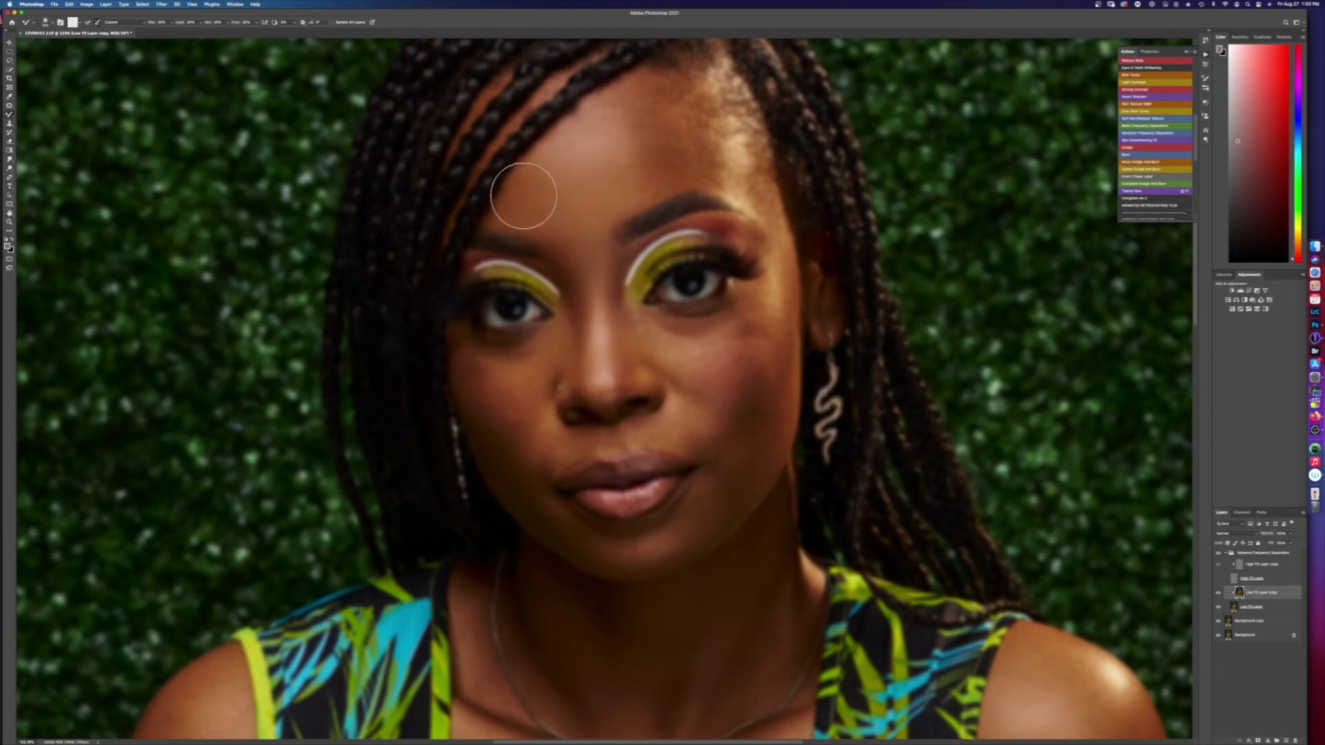
{"action": "mouse_move", "coordinate": [516, 188]}
{"action": "left_mouse_down"}
{"action": "mouse_move", "coordinate": [494, 184]}
{"action": "mouse_move", "coordinate": [497, 168]}
{"action": "mouse_move", "coordinate": [475, 187]}
{"action": "mouse_move", "coordinate": [505, 159]}
{"action": "mouse_move", "coordinate": [502, 245]}
{"action": "mouse_move", "coordinate": [529, 195]}
{"action": "mouse_move", "coordinate": [549, 207]}
{"action": "mouse_move", "coordinate": [542, 180]}
{"action": "mouse_move", "coordinate": [570, 221]}
{"action": "mouse_move", "coordinate": [539, 188]}
{"action": "mouse_move", "coordinate": [509, 205]}
{"action": "mouse_move", "coordinate": [543, 169]}
{"action": "left_mouse_up"}
{"action": "key", "text": "bracketleft"}
{"action": "key", "text": "bracketleft"}
- Undo the last forehead stroke and smooth the lower forehead just above the inner eyebrow with a larger brush
{"action": "key", "text": "super+z"}
{"action": "key", "text": "bracketright"}
{"action": "key", "text": "bracketright"}
{"action": "key", "text": "bracketright"}
{"action": "mouse_move", "coordinate": [562, 216]}
{"action": "left_mouse_down"}
{"action": "mouse_move", "coordinate": [554, 171]}
{"action": "mouse_move", "coordinate": [555, 201]}
{"action": "mouse_move", "coordinate": [577, 222]}
{"action": "mouse_move", "coordinate": [546, 226]}
{"action": "mouse_move", "coordinate": [583, 212]}
{"action": "left_mouse_up"}
- Blend the highlight transitions across the upper forehead and above the subject's left eyebrow, resizing the brush to fit
{"action": "mouse_move", "coordinate": [642, 150]}
{"action": "left_mouse_down"}
{"action": "mouse_move", "coordinate": [626, 190]}
{"action": "mouse_move", "coordinate": [649, 161]}
{"action": "mouse_move", "coordinate": [631, 104]}
{"action": "mouse_move", "coordinate": [651, 91]}
{"action": "mouse_move", "coordinate": [650, 109]}
{"action": "mouse_move", "coordinate": [667, 131]}
{"action": "mouse_move", "coordinate": [673, 112]}
{"action": "mouse_move", "coordinate": [694, 148]}
{"action": "mouse_move", "coordinate": [684, 159]}
{"action": "mouse_move", "coordinate": [667, 150]}
{"action": "mouse_move", "coordinate": [698, 165]}
{"action": "mouse_move", "coordinate": [668, 86]}
{"action": "mouse_move", "coordinate": [688, 98]}
{"action": "mouse_move", "coordinate": [714, 146]}
{"action": "left_mouse_up"}
{"action": "key", "text": "["}
{"action": "key", "text": "["}
{"action": "key", "text": "["}
{"action": "key", "text": "]"}
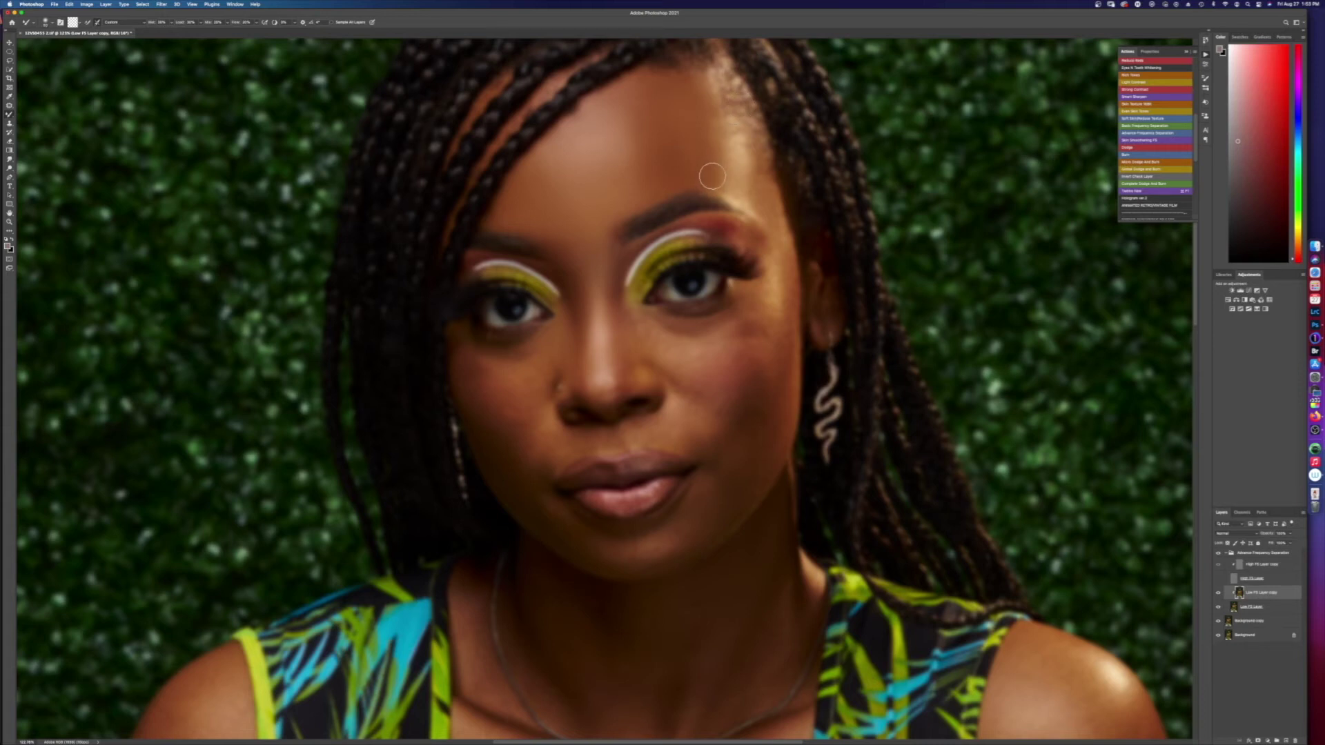
{"action": "key", "text": "bracketright"}
{"action": "key", "text": "bracketright"}
{"action": "key", "text": "bracketright"}
{"action": "left_click_drag", "start_coordinate": [695, 164], "coordinate": [674, 107]}
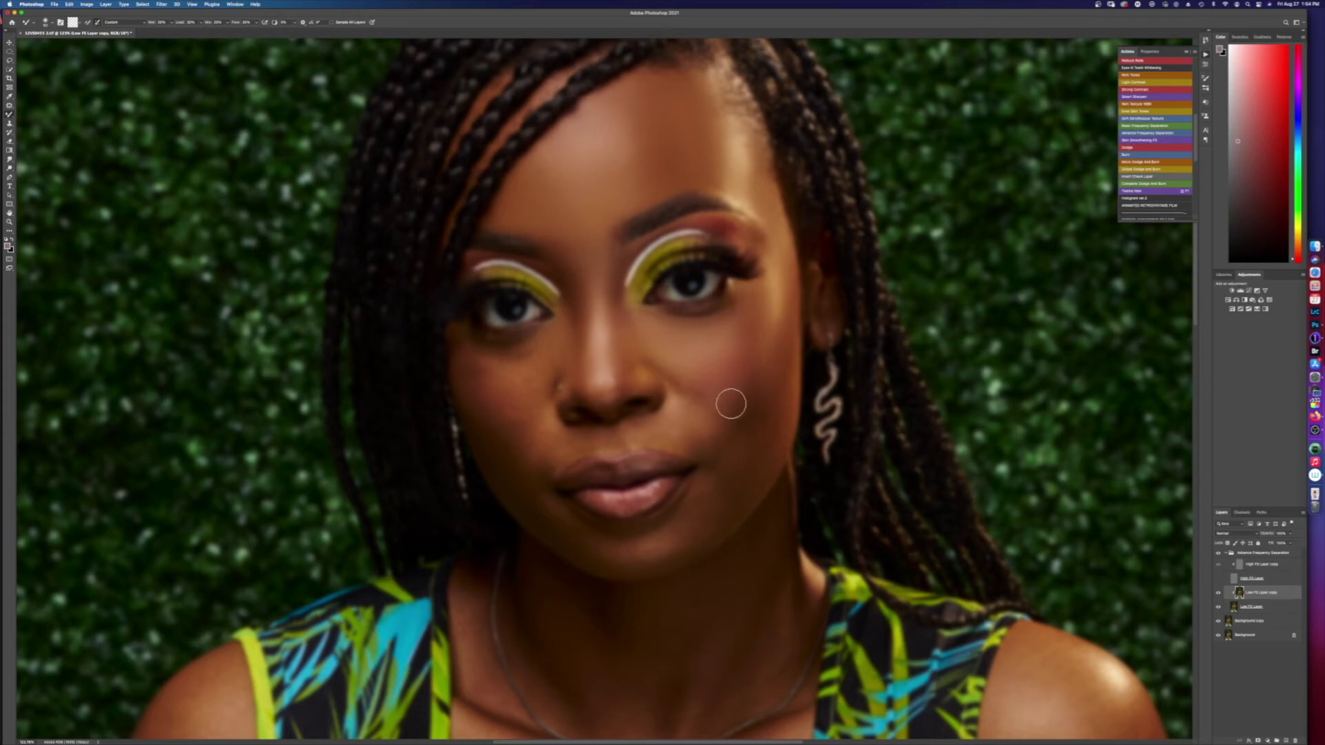
- Even out the blotchy tones on the cheeks with the Mixer Brush, adapting the brush size to each area
{"action": "key", "text": "bracketright"}
{"action": "key", "text": "bracketright"}
{"action": "key", "text": "bracketright"}
{"action": "key", "text": "bracketright"}
{"action": "key", "text": "bracketright"}
{"action": "key", "text": "bracketright"}
{"action": "key", "text": "bracketleft"}
{"action": "key", "text": "bracketleft"}
{"action": "key", "text": "bracketleft"}
{"action": "key", "text": "bracketleft"}
{"action": "key", "text": "bracketright"}
{"action": "key", "text": "bracketright"}
{"action": "key", "text": "bracketright"}
{"action": "key", "text": "bracketleft"}
- Check the face with the high-frequency texture shown, and blend the low-frequency tones between the subject's left eye and the nose bridge
{"action": "left_click", "coordinate": [1218, 579]}
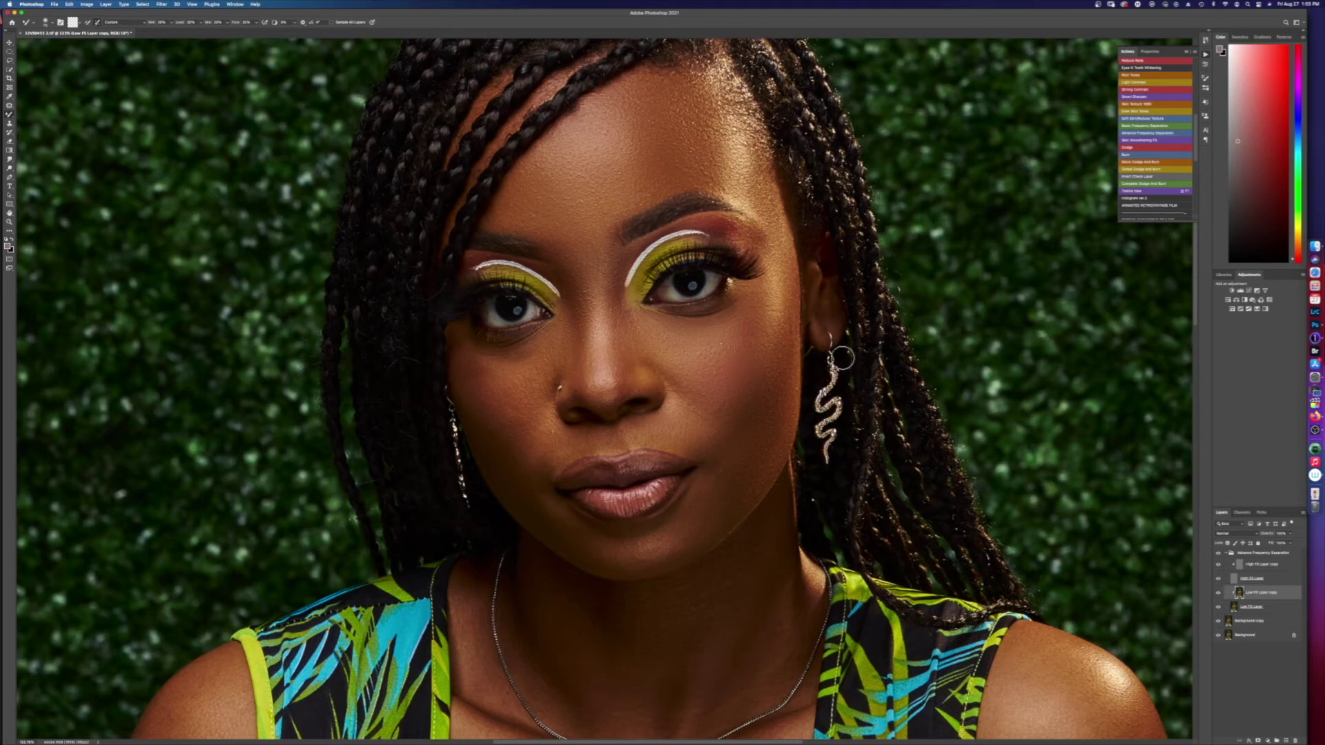
{"action": "left_click", "coordinate": [1217, 553]}
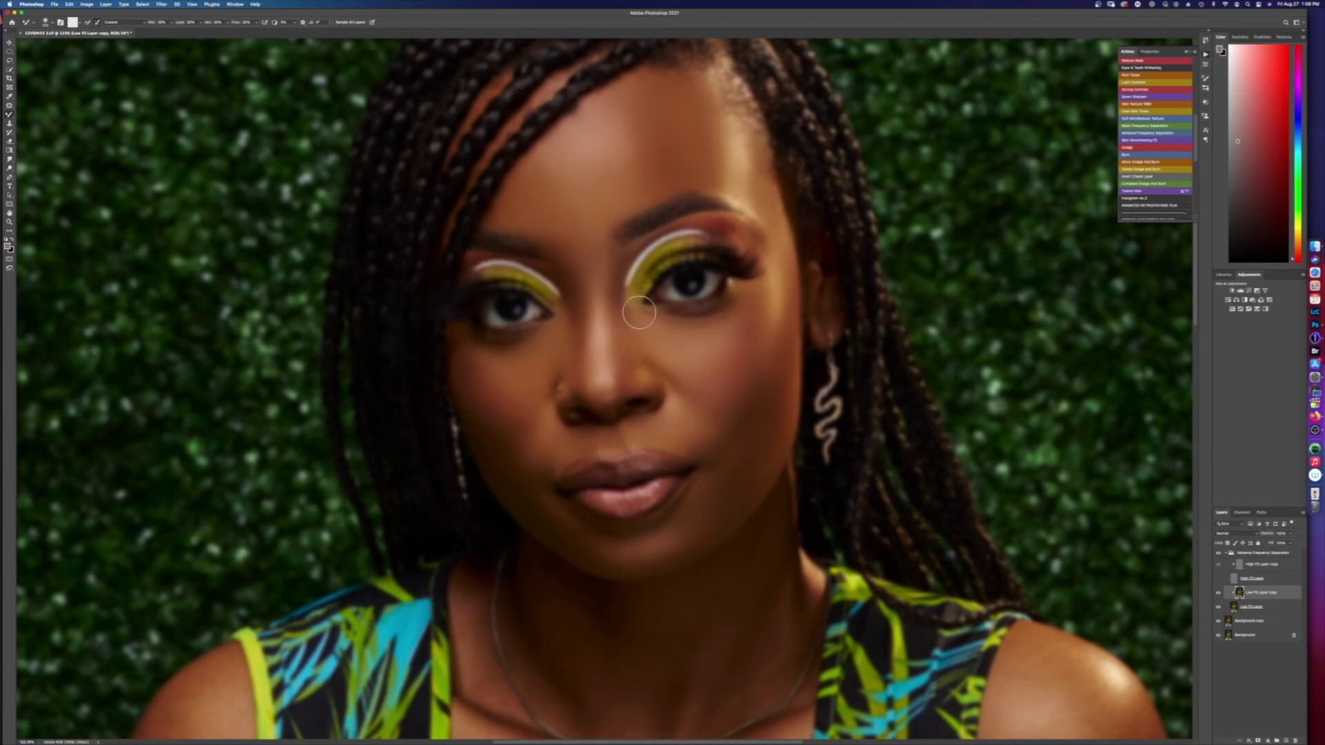
{"action": "left_click_drag", "start_coordinate": [654, 295], "coordinate": [600, 295]}
- Smooth the tone transitions on the neck above the necklace, varying the Mixer Brush size around the shadows
{"action": "left_click_drag", "start_coordinate": [718, 473], "coordinate": [705, 268]}
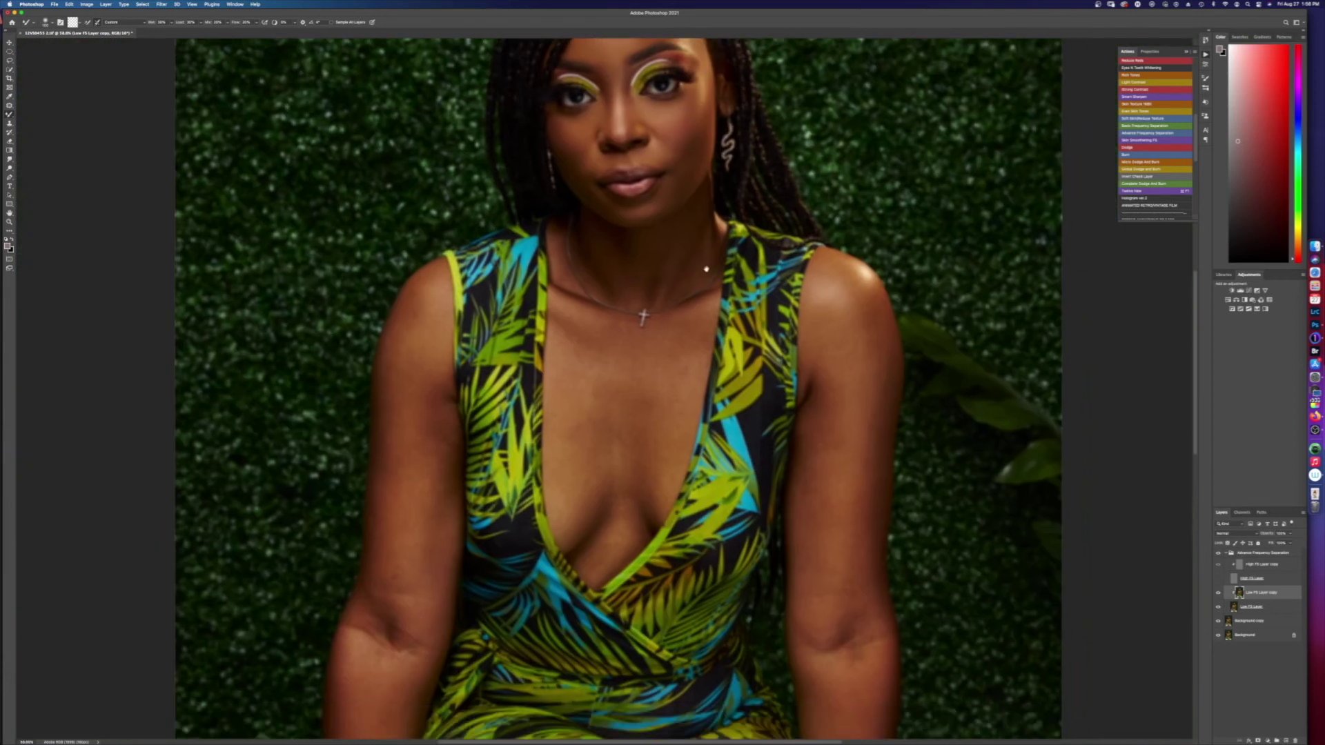
{"action": "scroll", "coordinate": [669, 278], "scroll_direction": "up", "scroll_amount": 3}
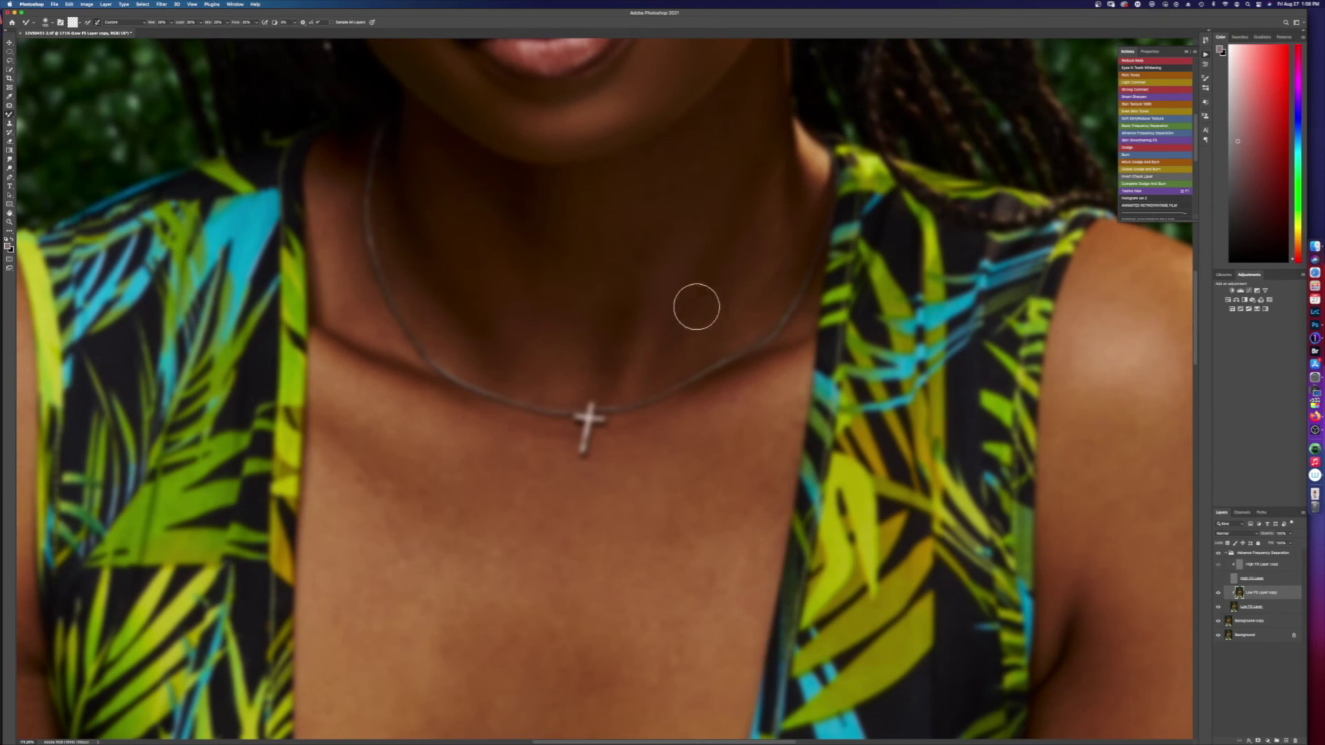
{"action": "key", "text": "bracketleft"}
{"action": "key", "text": "bracketleft"}
{"action": "key", "text": "bracketright"}
{"action": "key", "text": "bracketright"}
{"action": "key", "text": "bracketright"}
{"action": "key", "text": "bracketleft"}
{"action": "key", "text": "bracketleft"}
{"action": "key", "text": "bracketright"}
{"action": "key", "text": "bracketright"}
{"action": "key", "text": "bracketright"}
{"action": "key", "text": "bracketright"}
{"action": "key", "text": "bracketright"}
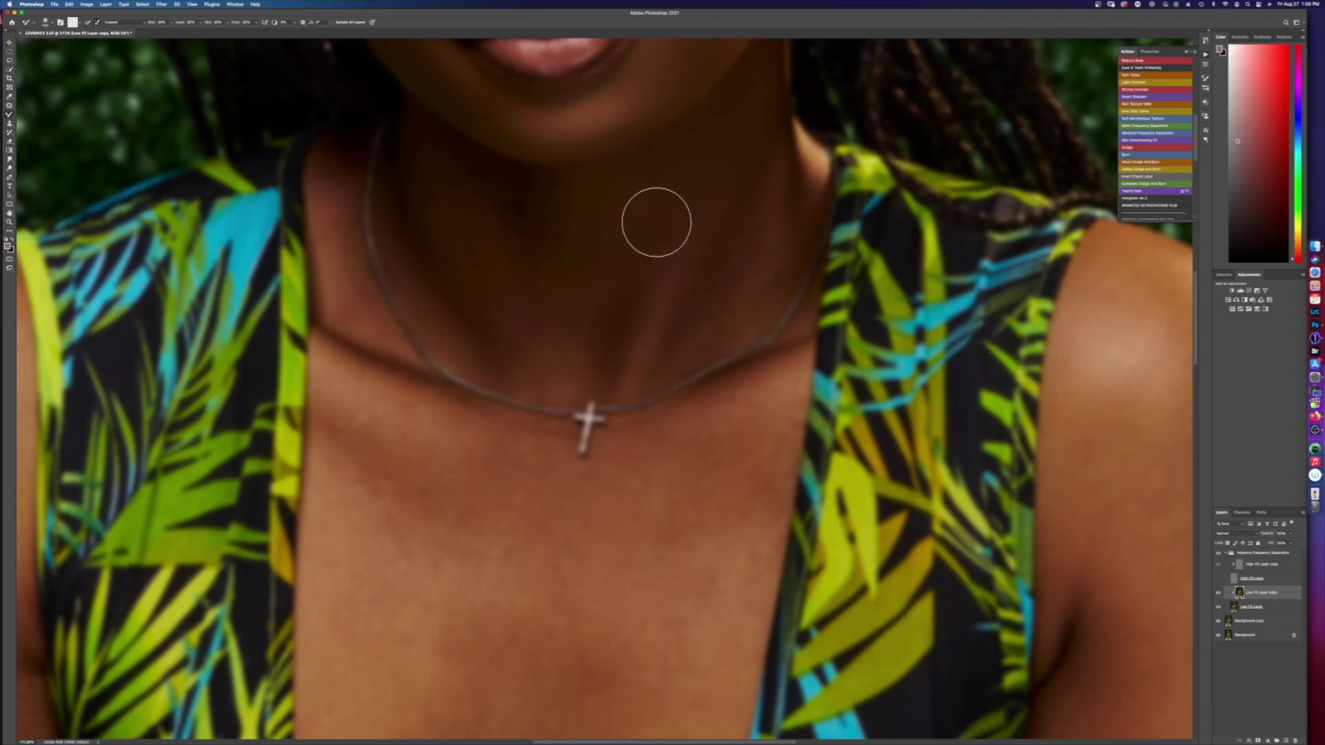
{"action": "key", "text": "bracketleft"}
{"action": "key", "text": "bracketleft"}
{"action": "key", "text": "bracketleft"}
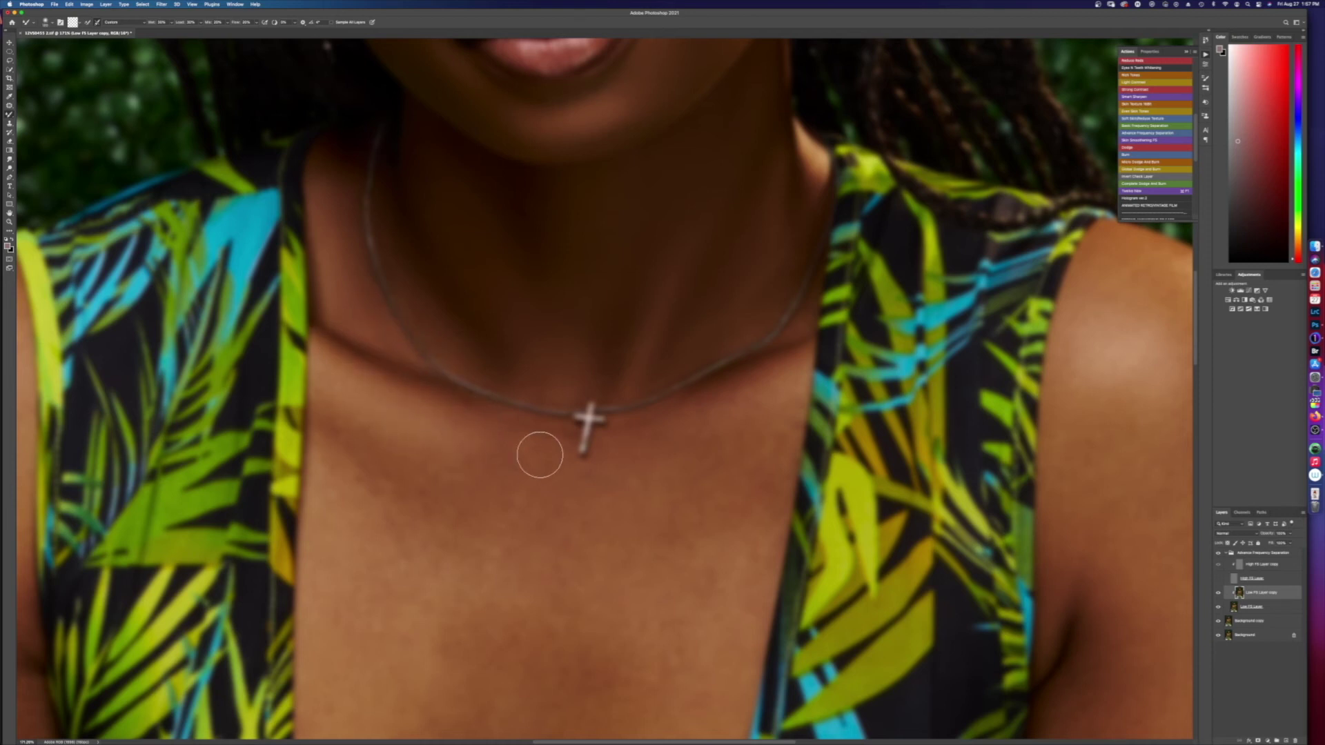
- Blend the uneven tones on the upper chest below the necklace with a smaller Mixer Brush
{"action": "key", "text": "["}
{"action": "key", "text": "["}
{"action": "key", "text": "["}
{"action": "mouse_move", "coordinate": [354, 438]}
{"action": "left_mouse_down"}
{"action": "mouse_move", "coordinate": [392, 457]}
{"action": "mouse_move", "coordinate": [345, 458]}
{"action": "mouse_move", "coordinate": [398, 491]}
{"action": "mouse_move", "coordinate": [518, 450]}
{"action": "mouse_move", "coordinate": [555, 458]}
{"action": "left_mouse_up"}
{"action": "key", "text": "]"}
- Even out the tones on the rest of the chest and on the subject's left shoulder
{"action": "scroll", "coordinate": [577, 422], "scroll_direction": "down", "scroll_amount": 5}
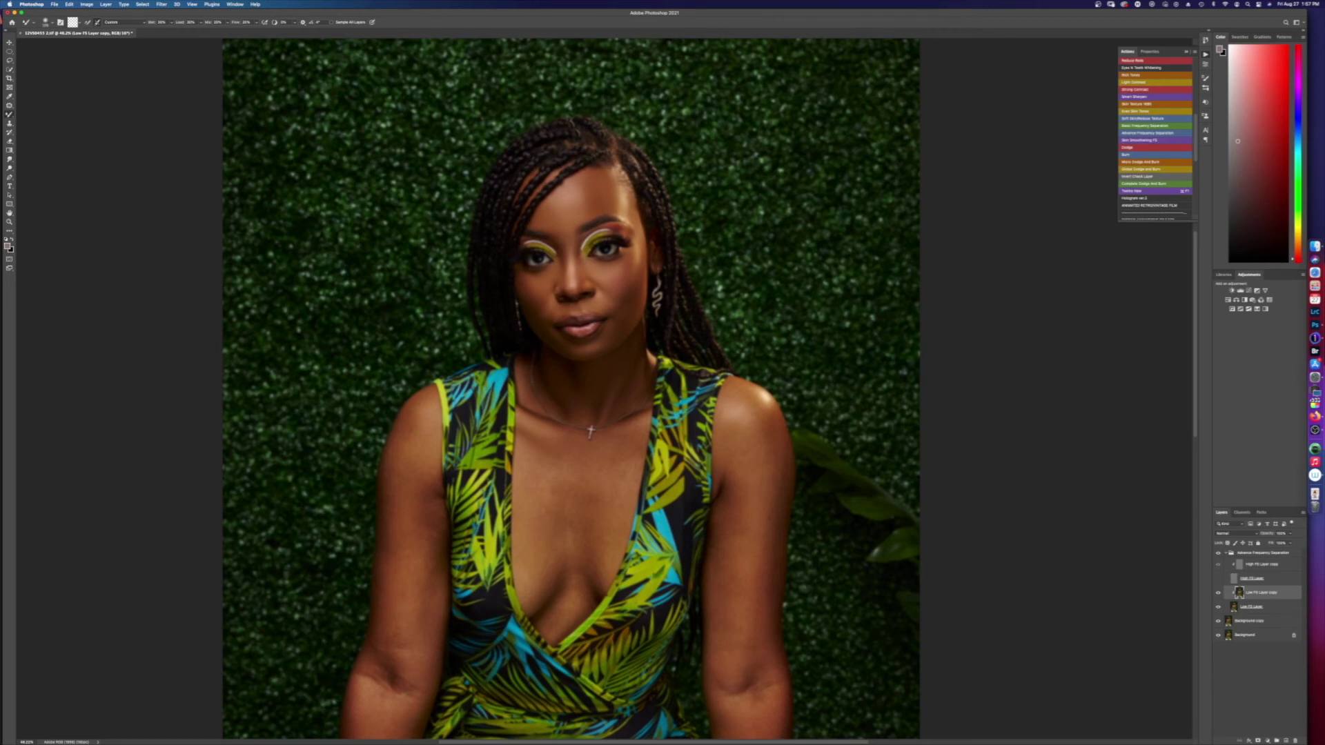
{"action": "key", "text": "["}
{"action": "key", "text": "["}
{"action": "key", "text": "["}
{"action": "scroll", "coordinate": [462, 343], "scroll_direction": "down", "scroll_amount": 5}
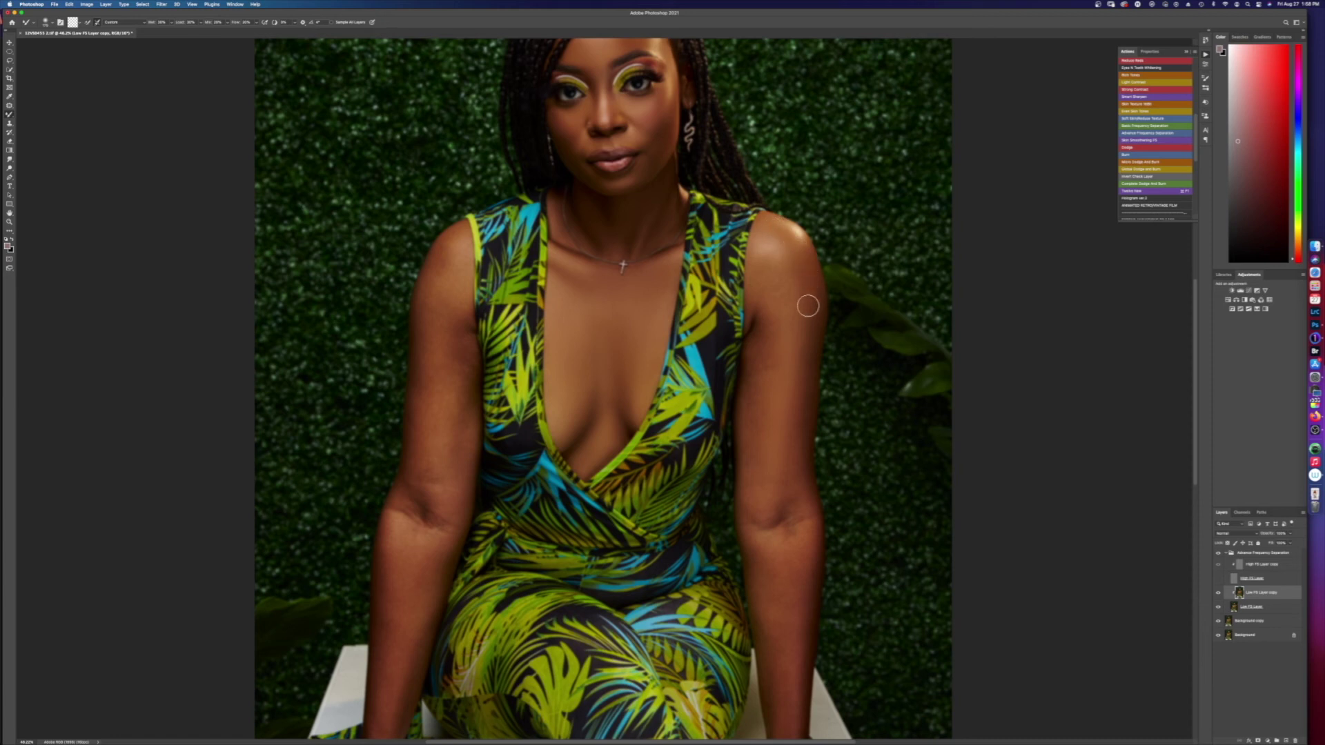
- Smooth the skin tones down the subject's left arm from the upper arm past the elbow with a larger brush
{"action": "key", "text": "]"}
{"action": "key", "text": "]"}
{"action": "key", "text": "]"}
{"action": "key", "text": "]"}
{"action": "key", "text": "]"}
{"action": "mouse_move", "coordinate": [789, 344]}
{"action": "left_mouse_down"}
{"action": "mouse_move", "coordinate": [775, 296]}
{"action": "mouse_move", "coordinate": [759, 474]}
{"action": "mouse_move", "coordinate": [752, 411]}
{"action": "mouse_move", "coordinate": [758, 458]}
{"action": "mouse_move", "coordinate": [757, 382]}
{"action": "mouse_move", "coordinate": [756, 398]}
{"action": "mouse_move", "coordinate": [778, 373]}
{"action": "mouse_move", "coordinate": [776, 338]}
{"action": "mouse_move", "coordinate": [753, 376]}
{"action": "mouse_move", "coordinate": [763, 325]}
{"action": "mouse_move", "coordinate": [746, 474]}
{"action": "mouse_move", "coordinate": [768, 516]}
{"action": "mouse_move", "coordinate": [755, 495]}
{"action": "mouse_move", "coordinate": [780, 498]}
{"action": "mouse_move", "coordinate": [791, 407]}
{"action": "mouse_move", "coordinate": [789, 467]}
{"action": "mouse_move", "coordinate": [814, 287]}
{"action": "mouse_move", "coordinate": [793, 507]}
{"action": "mouse_move", "coordinate": [804, 550]}
{"action": "mouse_move", "coordinate": [800, 481]}
{"action": "mouse_move", "coordinate": [778, 583]}
{"action": "mouse_move", "coordinate": [782, 487]}
{"action": "mouse_move", "coordinate": [781, 542]}
{"action": "mouse_move", "coordinate": [782, 512]}
{"action": "mouse_move", "coordinate": [766, 527]}
{"action": "mouse_move", "coordinate": [807, 526]}
{"action": "mouse_move", "coordinate": [793, 594]}
{"action": "mouse_move", "coordinate": [757, 536]}
{"action": "mouse_move", "coordinate": [777, 589]}
{"action": "mouse_move", "coordinate": [793, 591]}
{"action": "mouse_move", "coordinate": [798, 541]}
{"action": "mouse_move", "coordinate": [793, 690]}
{"action": "mouse_move", "coordinate": [795, 623]}
{"action": "mouse_move", "coordinate": [805, 663]}
{"action": "left_mouse_up"}
{"action": "scroll", "coordinate": [807, 517], "scroll_direction": "down", "scroll_amount": 5}
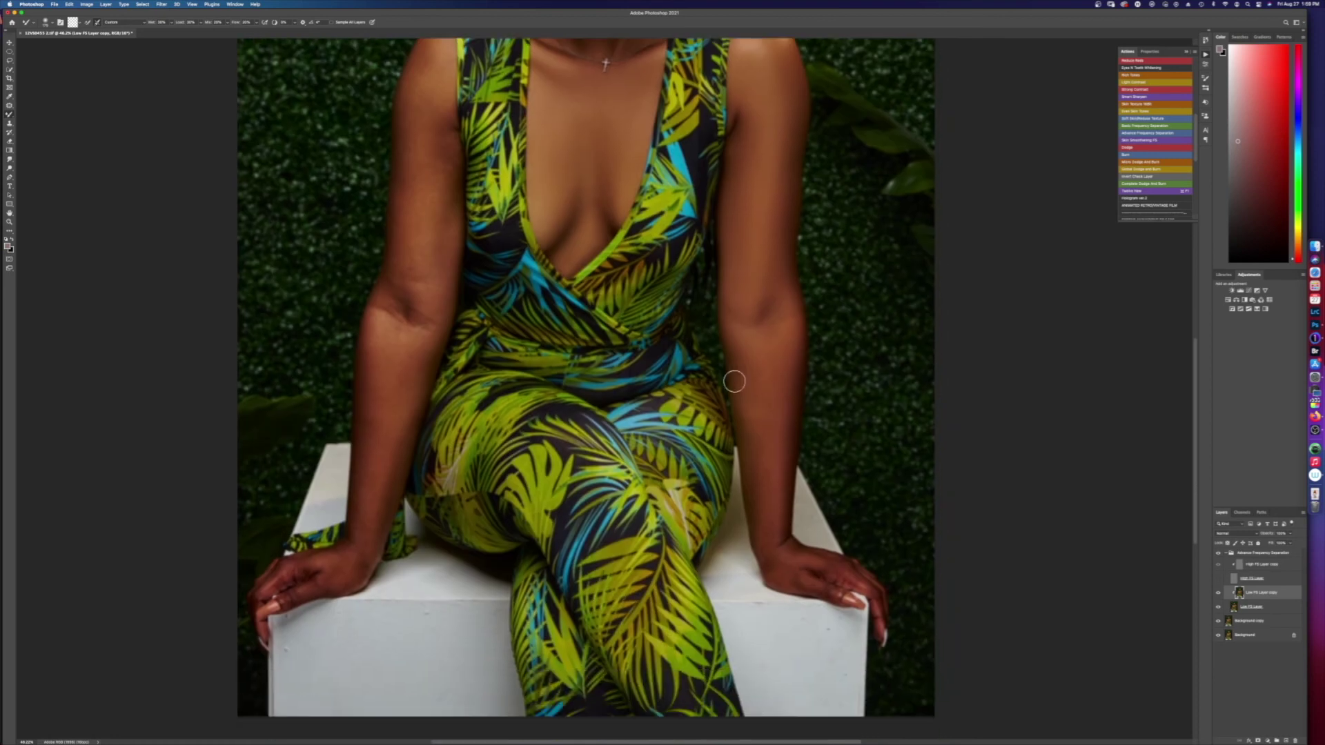
- Enlarge the Mixer Brush and blend the tones on the subject's left forearm below the elbow
{"action": "key", "text": "]"}
{"action": "key", "text": "]"}
{"action": "key", "text": "]"}
{"action": "mouse_move", "coordinate": [746, 403]}
{"action": "left_mouse_down"}
{"action": "mouse_move", "coordinate": [739, 358]}
{"action": "mouse_move", "coordinate": [759, 526]}
{"action": "mouse_move", "coordinate": [745, 396]}
{"action": "mouse_move", "coordinate": [757, 385]}
{"action": "mouse_move", "coordinate": [775, 453]}
{"action": "mouse_move", "coordinate": [782, 383]}
{"action": "left_mouse_up"}
- Blend the tones on the subject's right arm from the forearm over the elbow to the upper arm
{"action": "mouse_move", "coordinate": [378, 401]}
{"action": "left_mouse_down"}
{"action": "mouse_move", "coordinate": [393, 448]}
{"action": "mouse_move", "coordinate": [380, 523]}
{"action": "mouse_move", "coordinate": [352, 576]}
{"action": "mouse_move", "coordinate": [408, 399]}
{"action": "mouse_move", "coordinate": [388, 390]}
{"action": "mouse_move", "coordinate": [383, 333]}
{"action": "left_mouse_up"}
{"action": "mouse_move", "coordinate": [371, 380]}
{"action": "left_mouse_down"}
{"action": "mouse_move", "coordinate": [376, 333]}
{"action": "mouse_move", "coordinate": [393, 337]}
{"action": "mouse_move", "coordinate": [395, 368]}
{"action": "mouse_move", "coordinate": [424, 344]}
{"action": "mouse_move", "coordinate": [405, 381]}
{"action": "mouse_move", "coordinate": [397, 280]}
{"action": "mouse_move", "coordinate": [405, 329]}
{"action": "mouse_move", "coordinate": [396, 292]}
{"action": "mouse_move", "coordinate": [414, 244]}
{"action": "mouse_move", "coordinate": [409, 261]}
{"action": "mouse_move", "coordinate": [427, 282]}
{"action": "mouse_move", "coordinate": [410, 279]}
{"action": "mouse_move", "coordinate": [425, 270]}
{"action": "mouse_move", "coordinate": [425, 198]}
{"action": "mouse_move", "coordinate": [405, 172]}
{"action": "mouse_move", "coordinate": [393, 288]}
{"action": "mouse_move", "coordinate": [404, 266]}
{"action": "mouse_move", "coordinate": [427, 319]}
{"action": "mouse_move", "coordinate": [423, 244]}
{"action": "mouse_move", "coordinate": [413, 280]}
{"action": "mouse_move", "coordinate": [433, 225]}
{"action": "mouse_move", "coordinate": [448, 260]}
{"action": "left_mouse_up"}
{"action": "mouse_move", "coordinate": [447, 178]}
{"action": "left_mouse_down"}
{"action": "mouse_move", "coordinate": [417, 149]}
{"action": "mouse_move", "coordinate": [415, 165]}
{"action": "mouse_move", "coordinate": [408, 124]}
{"action": "mouse_move", "coordinate": [427, 66]}
{"action": "mouse_move", "coordinate": [423, 118]}
{"action": "mouse_move", "coordinate": [415, 109]}
{"action": "mouse_move", "coordinate": [403, 129]}
{"action": "mouse_move", "coordinate": [410, 166]}
{"action": "mouse_move", "coordinate": [434, 186]}
{"action": "mouse_move", "coordinate": [431, 97]}
{"action": "mouse_move", "coordinate": [439, 153]}
{"action": "left_mouse_up"}
{"action": "key", "text": "["}
{"action": "key", "text": "["}
- Refine the subject's right upper arm between shoulder and elbow with long Mixer Brush strokes
{"action": "scroll", "coordinate": [418, 185], "scroll_direction": "up", "scroll_amount": 5}
{"action": "key", "text": "]"}
{"action": "key", "text": "]"}
{"action": "key", "text": "]"}
{"action": "mouse_move", "coordinate": [447, 435]}
{"action": "left_mouse_down"}
{"action": "mouse_move", "coordinate": [435, 459]}
{"action": "mouse_move", "coordinate": [435, 354]}
{"action": "mouse_move", "coordinate": [417, 455]}
{"action": "mouse_move", "coordinate": [431, 286]}
{"action": "left_mouse_up"}
{"action": "key", "text": "bracketleft"}
{"action": "key", "text": "bracketleft"}
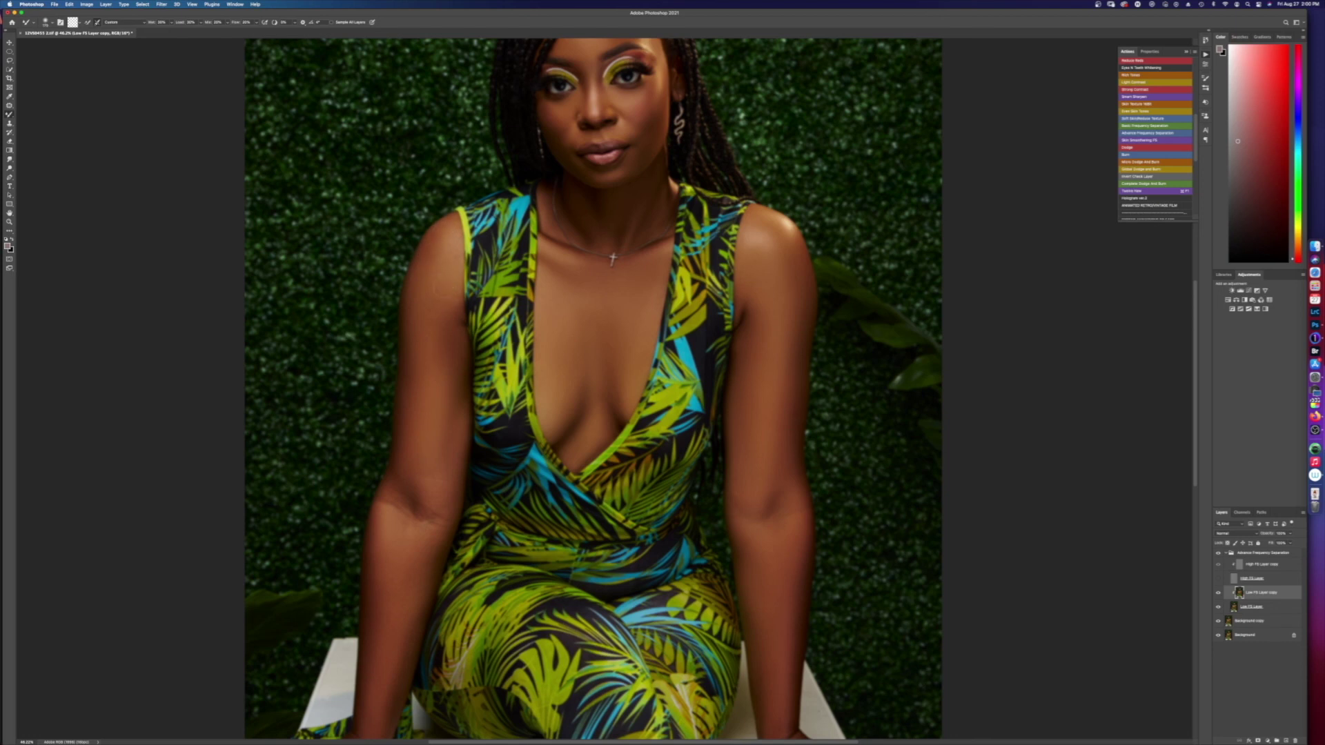
{"action": "mouse_move", "coordinate": [419, 313]}
{"action": "left_mouse_down"}
{"action": "mouse_move", "coordinate": [431, 236]}
{"action": "mouse_move", "coordinate": [442, 307]}
{"action": "mouse_move", "coordinate": [412, 313]}
{"action": "mouse_move", "coordinate": [438, 392]}
{"action": "mouse_move", "coordinate": [407, 331]}
{"action": "mouse_move", "coordinate": [456, 459]}
{"action": "left_mouse_up"}
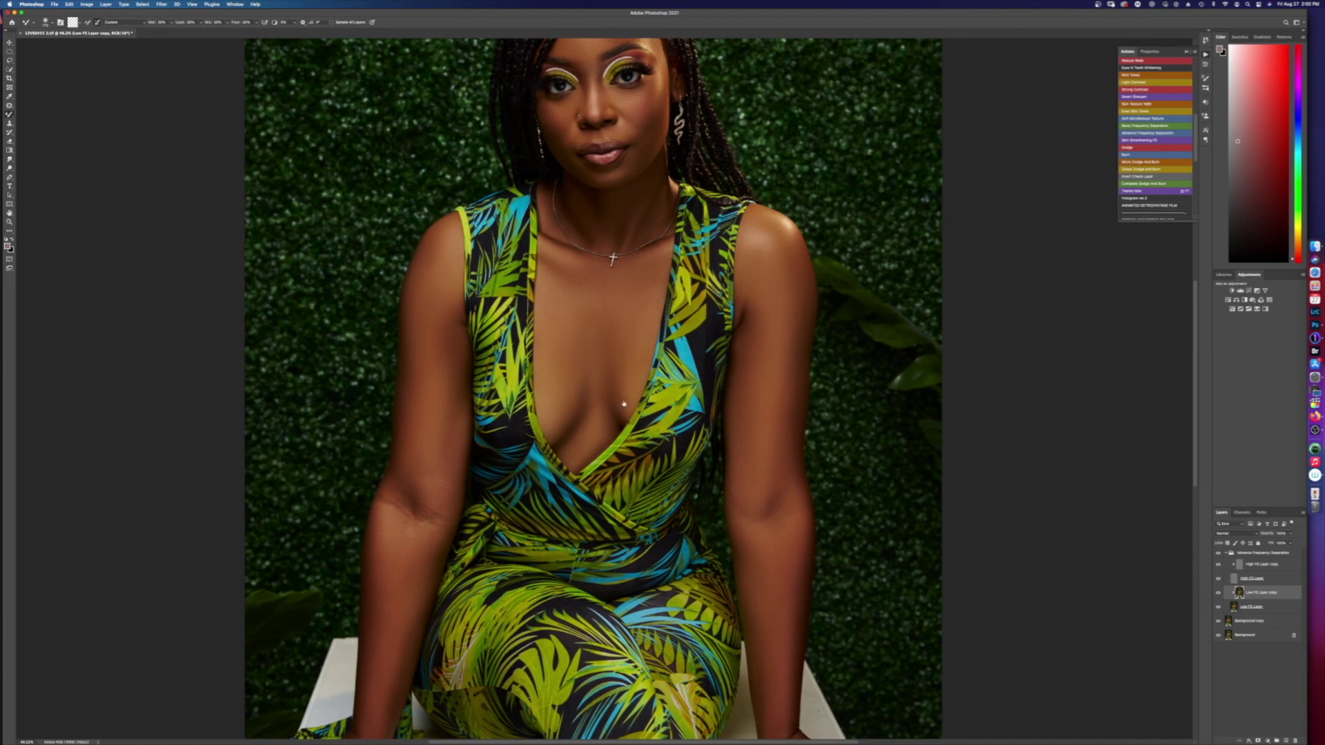
- Review the whole portrait with texture visible and touch up the tones on both arms and the chest
{"action": "scroll", "coordinate": [569, 431], "scroll_direction": "down", "scroll_amount": 5}
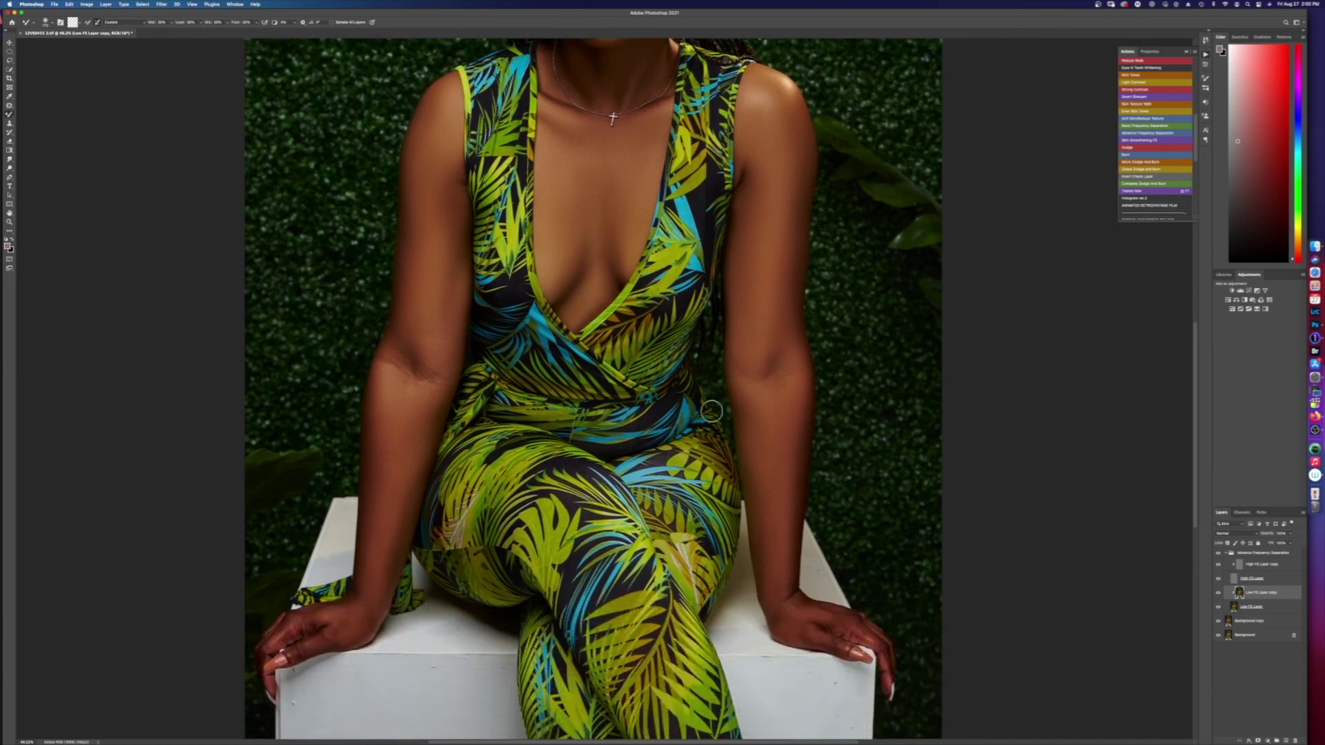
{"action": "scroll", "coordinate": [486, 307], "scroll_direction": "up", "scroll_amount": 8}
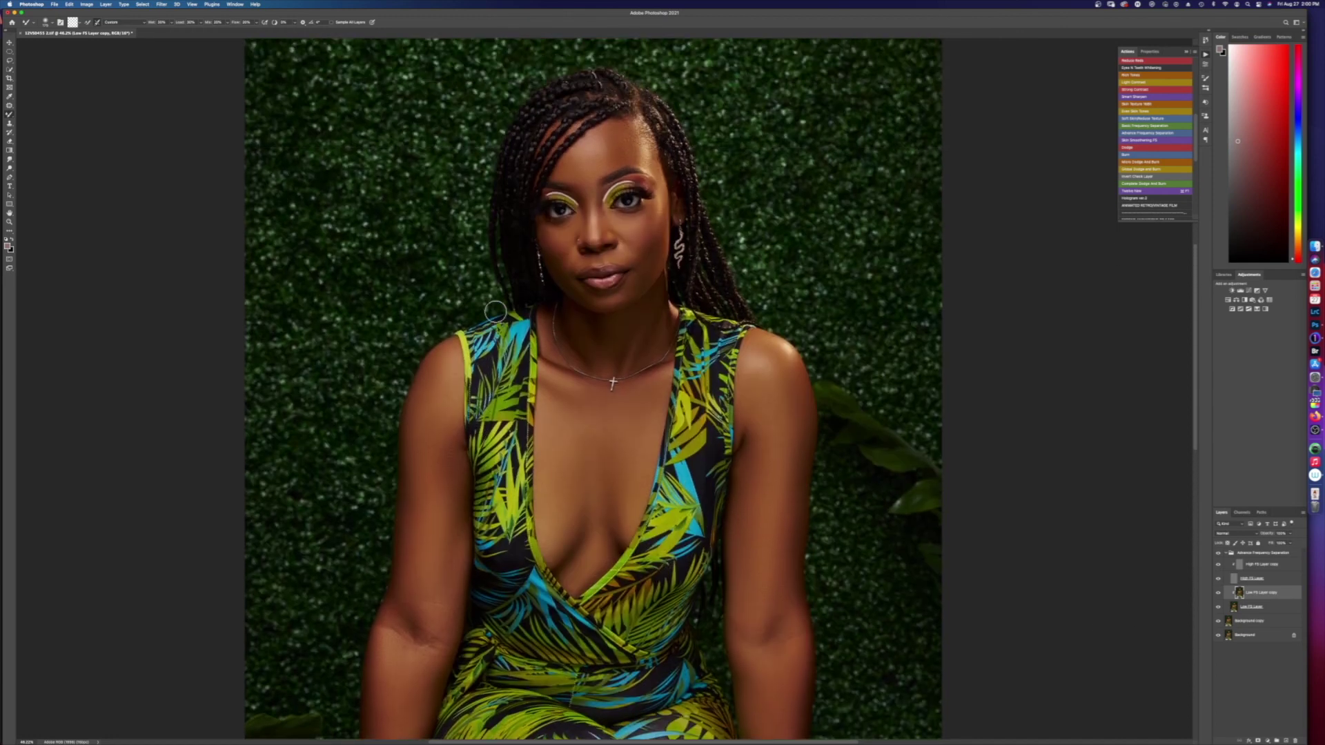
{"action": "scroll", "coordinate": [496, 312], "scroll_direction": "down", "scroll_amount": 3}
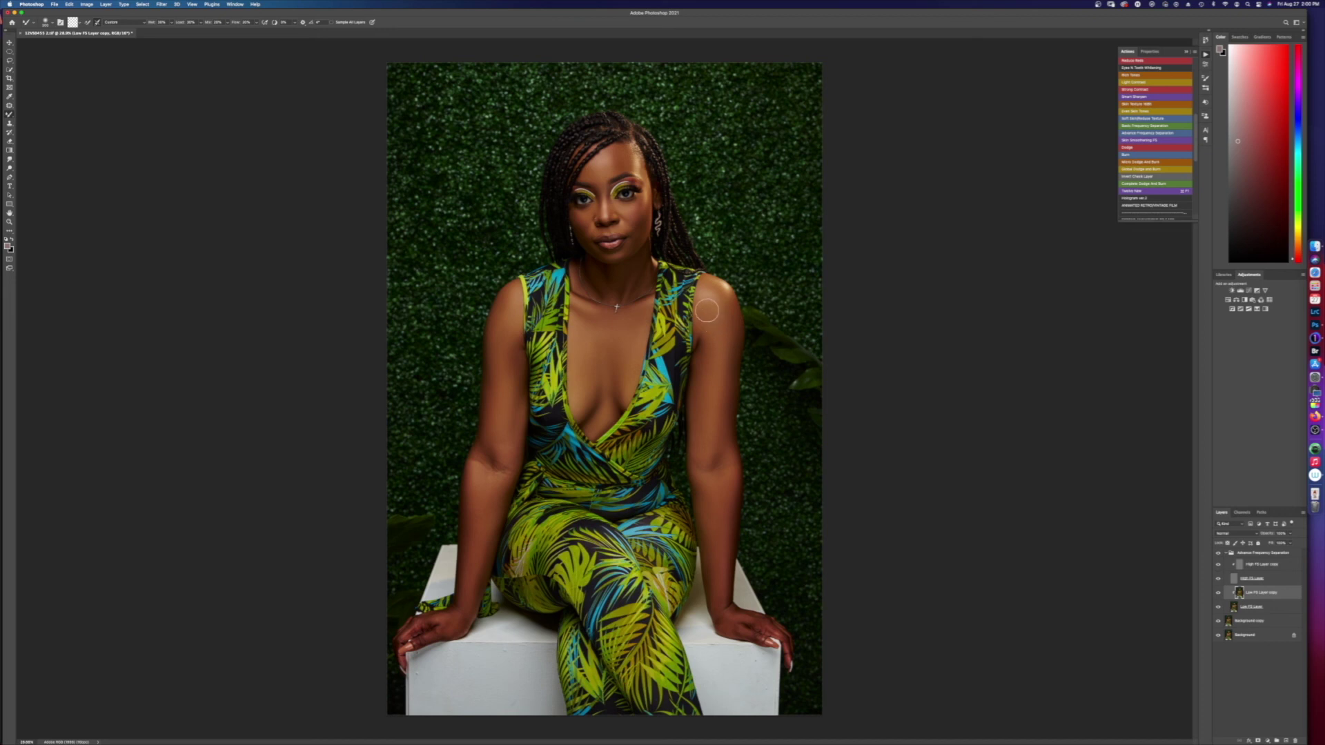
{"action": "mouse_move", "coordinate": [728, 311]}
{"action": "left_mouse_down"}
{"action": "mouse_move", "coordinate": [725, 380]}
{"action": "mouse_move", "coordinate": [726, 330]}
{"action": "mouse_move", "coordinate": [716, 363]}
{"action": "mouse_move", "coordinate": [705, 311]}
{"action": "mouse_move", "coordinate": [703, 401]}
{"action": "mouse_move", "coordinate": [705, 344]}
{"action": "mouse_move", "coordinate": [725, 365]}
{"action": "mouse_move", "coordinate": [727, 330]}
{"action": "mouse_move", "coordinate": [723, 410]}
{"action": "mouse_move", "coordinate": [727, 338]}
{"action": "mouse_move", "coordinate": [707, 402]}
{"action": "mouse_move", "coordinate": [700, 375]}
{"action": "mouse_move", "coordinate": [703, 462]}
{"action": "mouse_move", "coordinate": [717, 407]}
{"action": "mouse_move", "coordinate": [704, 393]}
{"action": "mouse_move", "coordinate": [706, 427]}
{"action": "left_mouse_up"}
{"action": "mouse_move", "coordinate": [477, 415]}
{"action": "left_mouse_down"}
{"action": "mouse_move", "coordinate": [504, 319]}
{"action": "mouse_move", "coordinate": [513, 429]}
{"action": "mouse_move", "coordinate": [502, 469]}
{"action": "mouse_move", "coordinate": [496, 414]}
{"action": "mouse_move", "coordinate": [504, 483]}
{"action": "mouse_move", "coordinate": [473, 513]}
{"action": "mouse_move", "coordinate": [475, 499]}
{"action": "mouse_move", "coordinate": [473, 542]}
{"action": "mouse_move", "coordinate": [476, 486]}
{"action": "mouse_move", "coordinate": [495, 499]}
{"action": "mouse_move", "coordinate": [477, 558]}
{"action": "left_mouse_up"}
{"action": "left_click_drag", "start_coordinate": [595, 404], "coordinate": [598, 354]}
{"action": "mouse_move", "coordinate": [607, 388]}
{"action": "left_mouse_down"}
{"action": "mouse_move", "coordinate": [610, 353]}
{"action": "mouse_move", "coordinate": [595, 388]}
{"action": "mouse_move", "coordinate": [608, 375]}
{"action": "left_mouse_up"}
{"action": "mouse_move", "coordinate": [627, 363]}
{"action": "left_mouse_down"}
{"action": "mouse_move", "coordinate": [622, 392]}
{"action": "mouse_move", "coordinate": [625, 348]}
{"action": "left_mouse_up"}
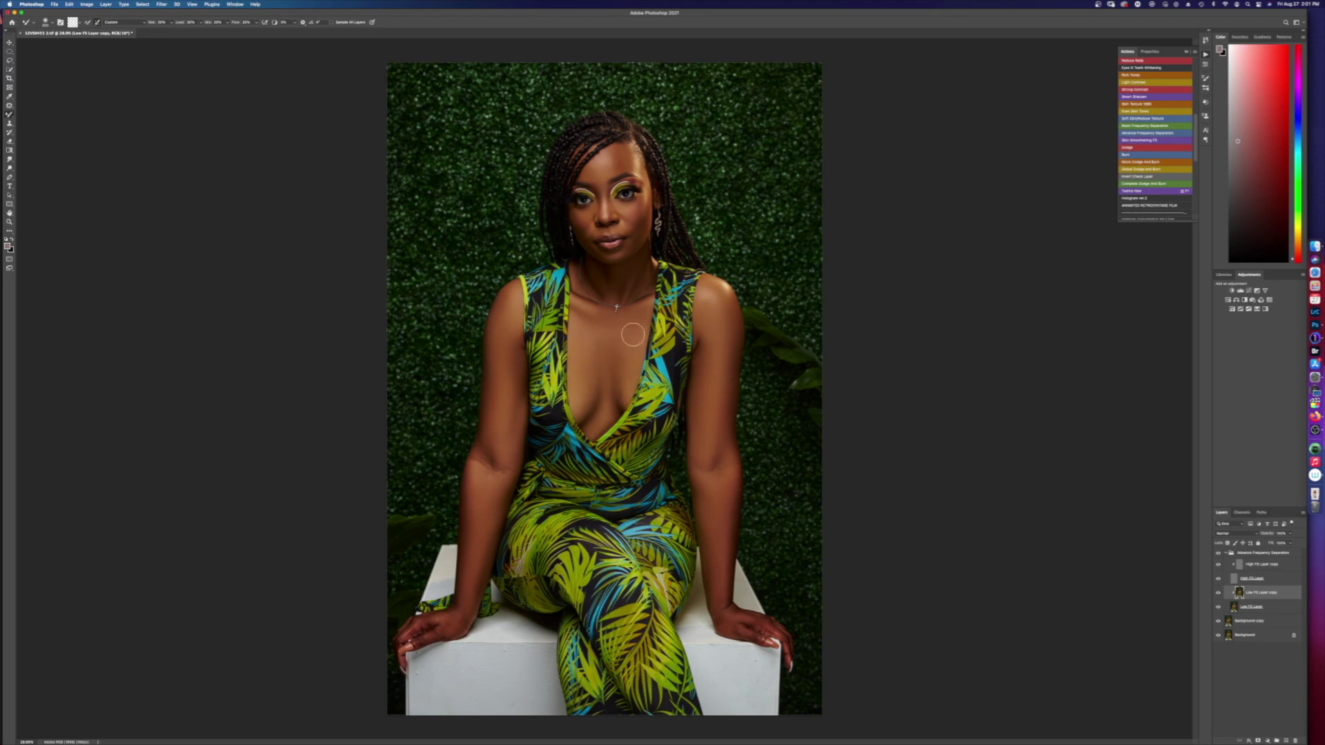